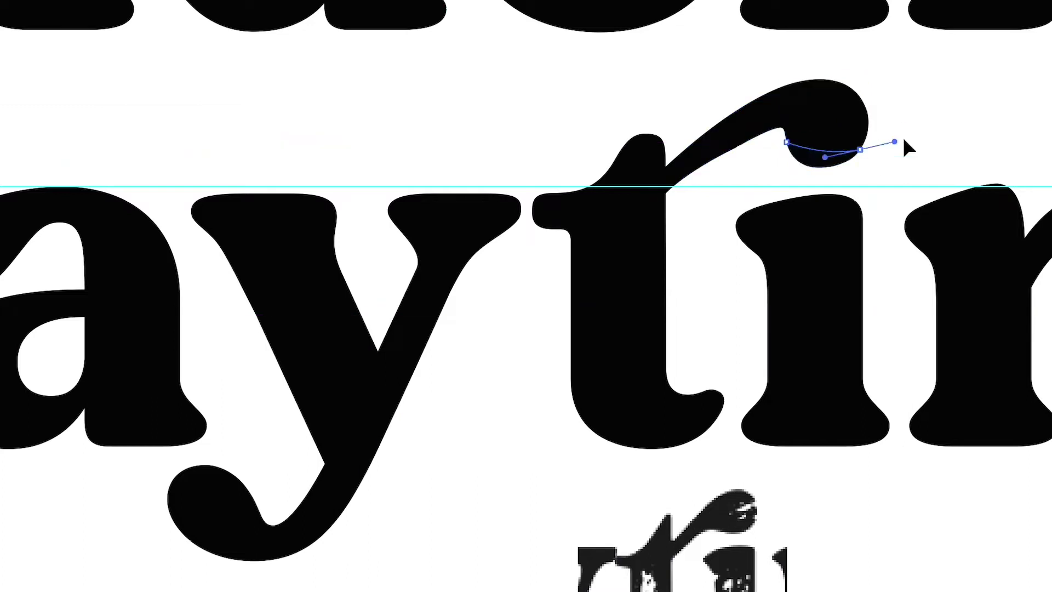
Reshape the ball terminal at the end of the t's extended arm into a fuller, rounder curve
{"action": "left_click", "coordinate": [896, 123]}
{"action": "left_click", "coordinate": [869, 185]}
{"action": "left_click", "coordinate": [745, 185]}
{"action": "left_click", "coordinate": [785, 137]}
{"action": "left_click", "coordinate": [840, 101], "text": "shift"}
{"action": "mouse_move", "coordinate": [787, 96]}
{"action": "left_mouse_down"}
{"action": "mouse_move", "coordinate": [868, 166]}
{"action": "mouse_move", "coordinate": [827, 174]}
{"action": "left_mouse_up"}
{"action": "left_click_drag", "start_coordinate": [826, 92], "coordinate": [827, 80]}
{"action": "left_click_drag", "start_coordinate": [787, 127], "coordinate": [781, 127]}
{"action": "left_click", "coordinate": [767, 109], "text": "shift"}
Smooth the underside of the t's arm so it flows into the ball terminal
{"action": "left_click", "coordinate": [784, 141]}
{"action": "left_click_drag", "start_coordinate": [709, 162], "coordinate": [655, 198]}
{"action": "left_click", "coordinate": [756, 112]}
{"action": "left_click", "coordinate": [799, 112]}
{"action": "left_click", "coordinate": [831, 133]}
{"action": "left_click", "coordinate": [840, 109], "text": "shift"}
{"action": "key", "text": "ctrl+shift+a"}
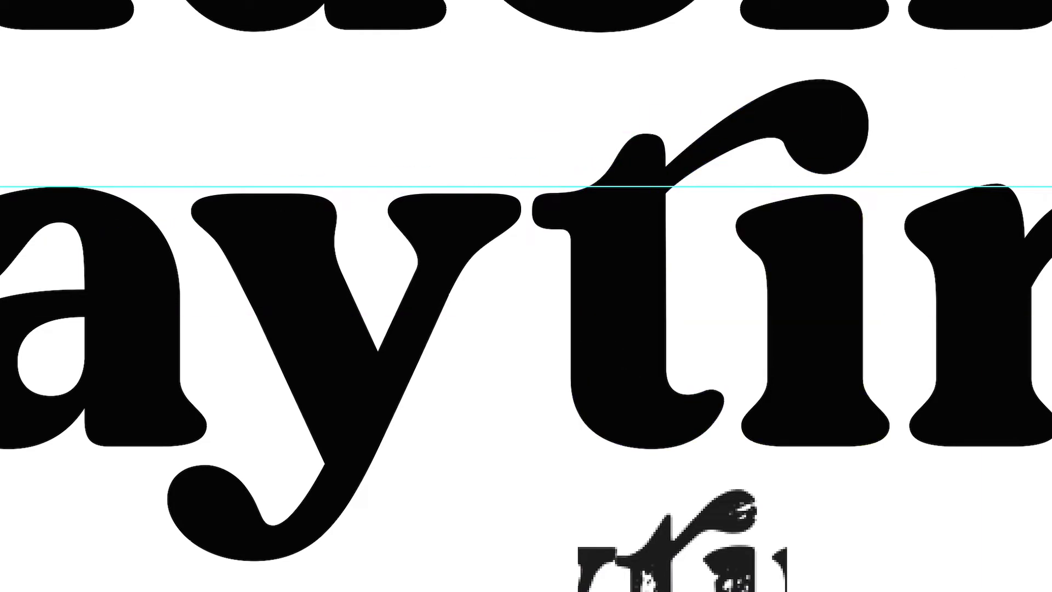
Extend the lower end of the final e's counter downward into a tapered point
{"action": "left_click", "coordinate": [511, 281], "text": "ctrl+alt"}
{"action": "left_click", "coordinate": [511, 281], "text": "ctrl+alt"}
{"action": "left_click", "coordinate": [701, 477], "text": "ctrl"}
{"action": "left_click", "coordinate": [636, 345], "text": "ctrl"}
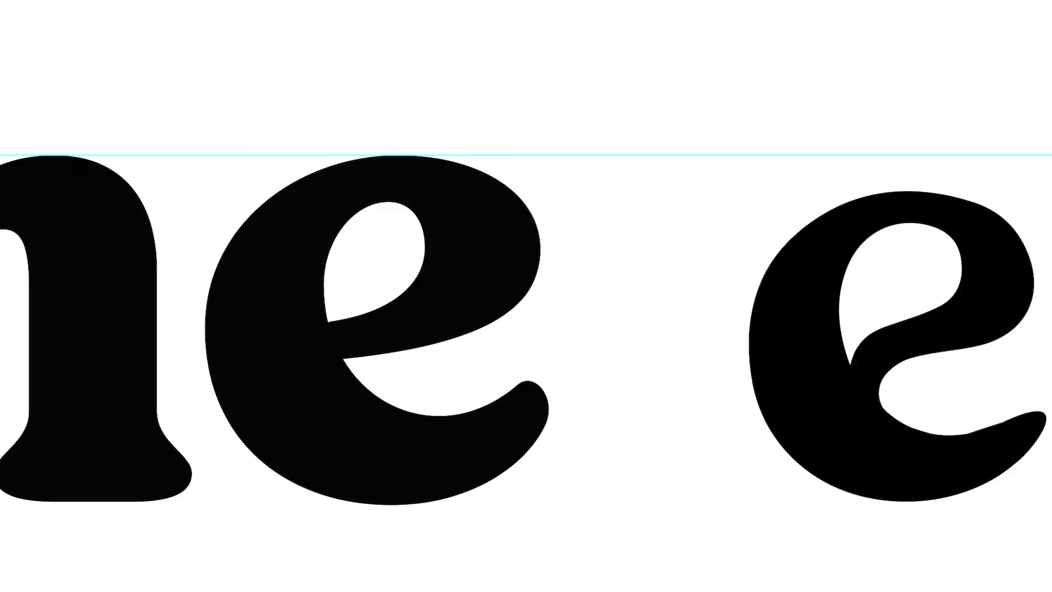
{"action": "left_click", "coordinate": [325, 304]}
{"action": "left_click_drag", "start_coordinate": [395, 406], "coordinate": [458, 434]}
{"action": "left_click", "coordinate": [395, 406]}
{"action": "left_click", "coordinate": [484, 326]}
{"action": "left_click", "coordinate": [390, 262]}
{"action": "left_click", "coordinate": [324, 303]}
{"action": "left_click", "coordinate": [307, 329], "text": "ctrl+shift"}
{"action": "key", "text": "ctrl+4"}
Curve the underside of the final e's crossbar to form a rounded opening above the lower bowl
{"action": "left_click", "coordinate": [484, 326]}
{"action": "left_click_drag", "start_coordinate": [367, 372], "coordinate": [376, 400]}
{"action": "left_click", "coordinate": [423, 458]}
{"action": "left_click_drag", "start_coordinate": [422, 458], "coordinate": [282, 437]}
{"action": "left_click", "coordinate": [340, 353]}
{"action": "mouse_move", "coordinate": [391, 290]}
{"action": "left_mouse_down"}
{"action": "mouse_move", "coordinate": [458, 263]}
{"action": "mouse_move", "coordinate": [470, 222]}
{"action": "left_mouse_up"}
{"action": "left_click", "coordinate": [442, 329]}
{"action": "left_click_drag", "start_coordinate": [533, 284], "coordinate": [559, 253]}
{"action": "mouse_move", "coordinate": [488, 353]}
{"action": "left_mouse_down"}
{"action": "mouse_move", "coordinate": [448, 383]}
{"action": "mouse_move", "coordinate": [458, 425]}
{"action": "left_mouse_up"}
{"action": "left_click", "coordinate": [441, 328]}
{"action": "left_click", "coordinate": [333, 462], "text": "ctrl+shift"}
{"action": "key", "text": "ctrl+4"}
Refine the inner curve where the final e's crossbar turns into its lower bowl
{"action": "left_click", "coordinate": [367, 375]}
{"action": "left_click_drag", "start_coordinate": [401, 455], "coordinate": [378, 446]}
{"action": "left_click", "coordinate": [278, 393]}
{"action": "left_click", "coordinate": [324, 267]}
{"action": "left_click", "coordinate": [351, 407]}
{"action": "left_click", "coordinate": [367, 376]}
{"action": "left_click", "coordinate": [367, 376], "text": "ctrl"}
{"action": "left_click", "coordinate": [307, 449], "text": "ctrl+shift"}
{"action": "key", "text": "ctrl+4"}
{"action": "key", "text": "ctrl+shift+a"}
Adjust the anchors and handles around the final e's counter to give it a teardrop outline
{"action": "left_click", "coordinate": [339, 353]}
{"action": "mouse_move", "coordinate": [387, 201]}
{"action": "left_mouse_down"}
{"action": "mouse_move", "coordinate": [507, 176]}
{"action": "mouse_move", "coordinate": [458, 173]}
{"action": "left_mouse_up"}
{"action": "left_click_drag", "start_coordinate": [406, 294], "coordinate": [354, 321]}
{"action": "left_click", "coordinate": [340, 353]}
{"action": "key", "text": "ctrl+4"}
{"action": "left_click_drag", "start_coordinate": [458, 174], "coordinate": [540, 202]}
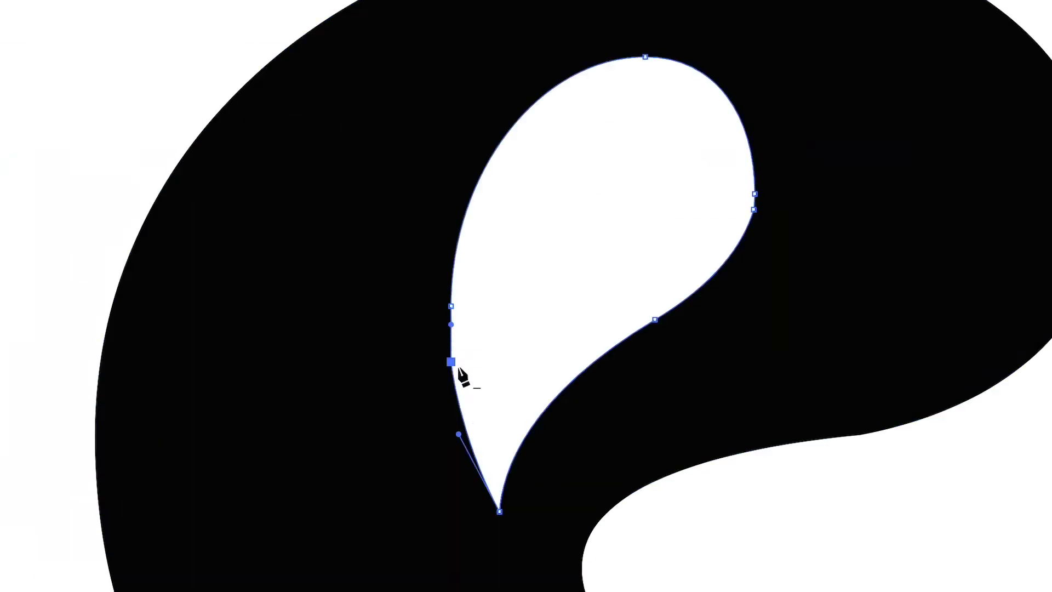
{"action": "left_click", "coordinate": [754, 193]}
{"action": "key", "text": "ctrl+z"}
{"action": "key", "text": "ctrl+shift+a"}
Redraw the lower part of the e's teardrop counter from its left edge through the point to its right side
{"action": "left_click", "coordinate": [478, 182]}
{"action": "left_click_drag", "start_coordinate": [499, 512], "coordinate": [544, 591]}
{"action": "left_click", "coordinate": [499, 511]}
{"action": "left_click_drag", "start_coordinate": [637, 330], "coordinate": [768, 243]}
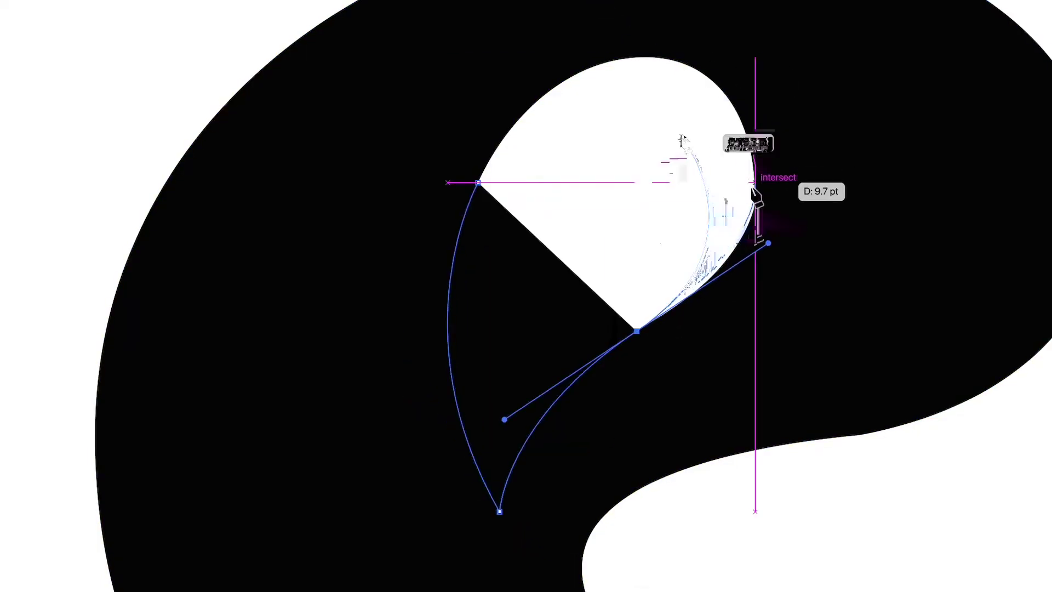
{"action": "left_click", "coordinate": [753, 188]}
{"action": "key", "text": "ctrl+shift+a"}
Smooth the right side of the e's counter and the outline of the stroke beside it
{"action": "left_click", "coordinate": [701, 279]}
{"action": "left_click_drag", "start_coordinate": [741, 126], "coordinate": [734, 77]}
{"action": "left_click", "coordinate": [866, 162]}
{"action": "left_click", "coordinate": [814, 310]}
{"action": "left_click", "coordinate": [738, 378]}
{"action": "scroll", "coordinate": [712, 389], "scroll_direction": "down", "scroll_amount": 4}
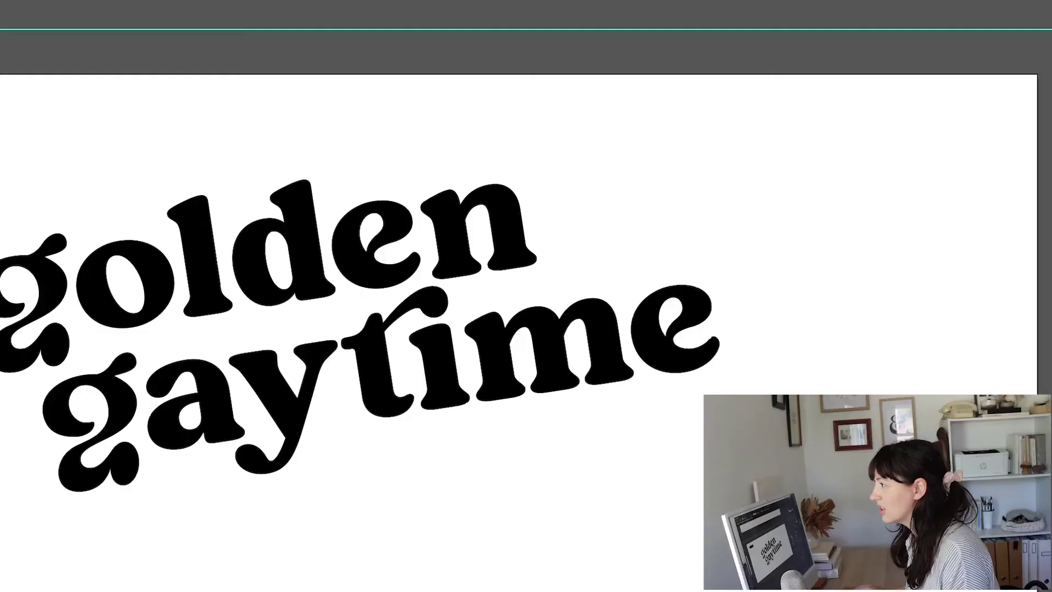
Select the Seaside Coffee, Sunny Days Ahead, Have Fun and Oaxaca Sunrise images on the mood board as colour references for the lettering
{"action": "left_click_drag", "start_coordinate": [0, 126], "coordinate": [603, 392]}
{"action": "key", "text": "super+shift+a"}
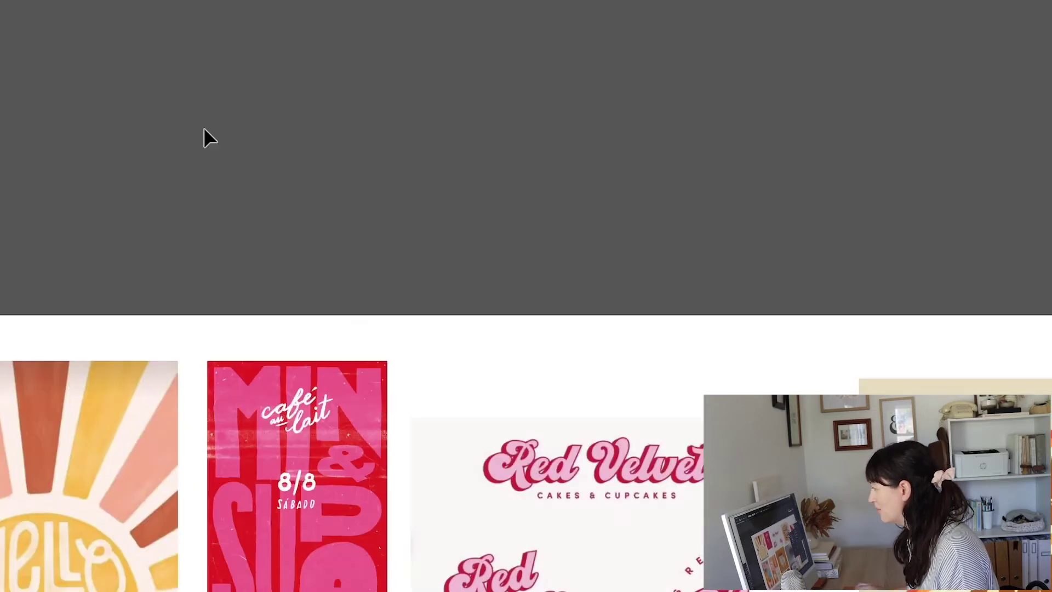
{"action": "scroll", "coordinate": [507, 144], "scroll_direction": "down", "scroll_amount": 10}
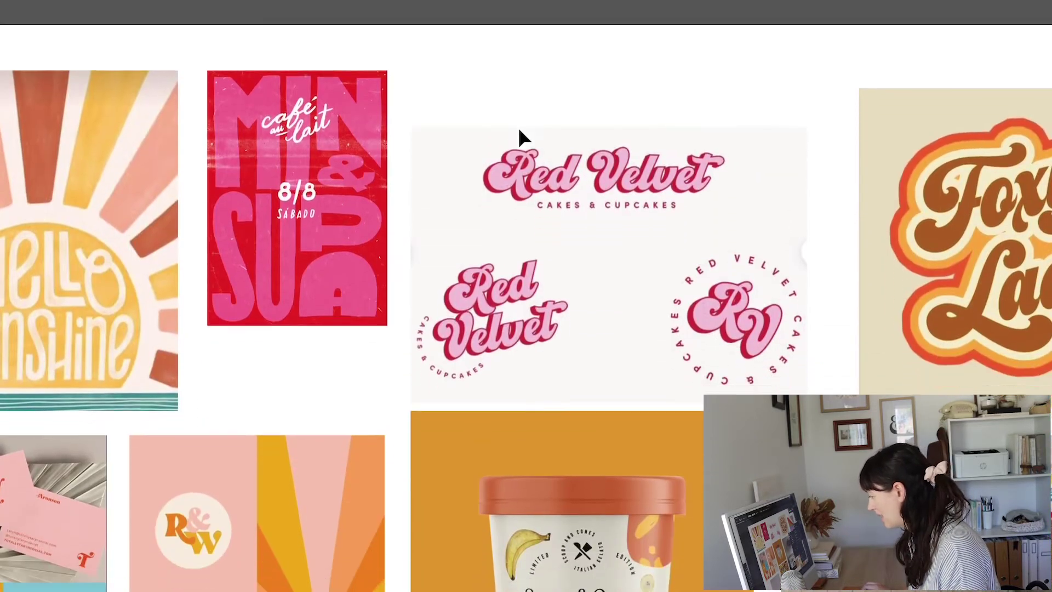
{"action": "left_click", "coordinate": [509, 123]}
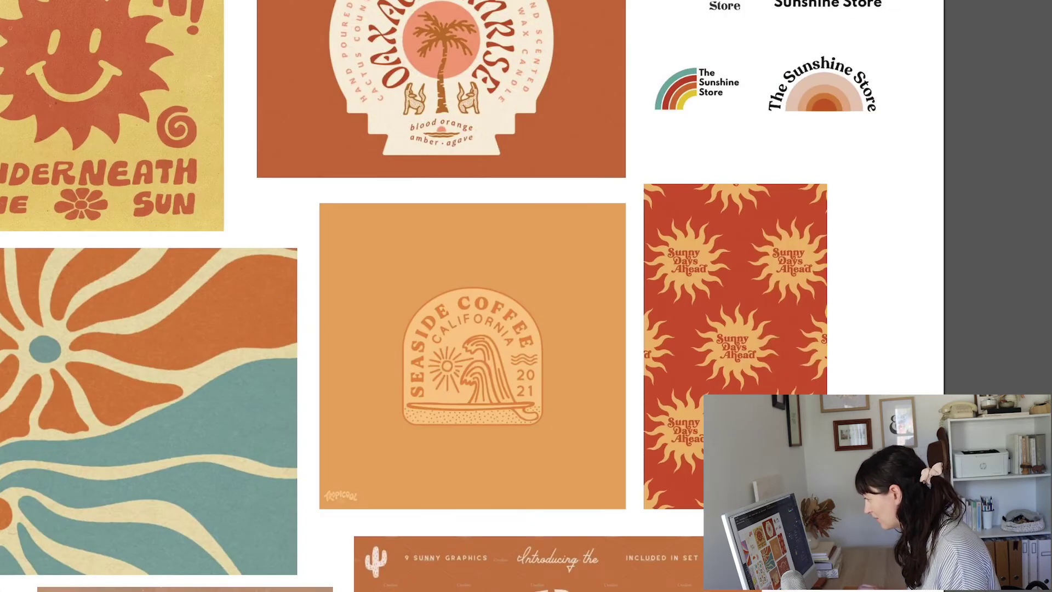
{"action": "left_click", "coordinate": [504, 380]}
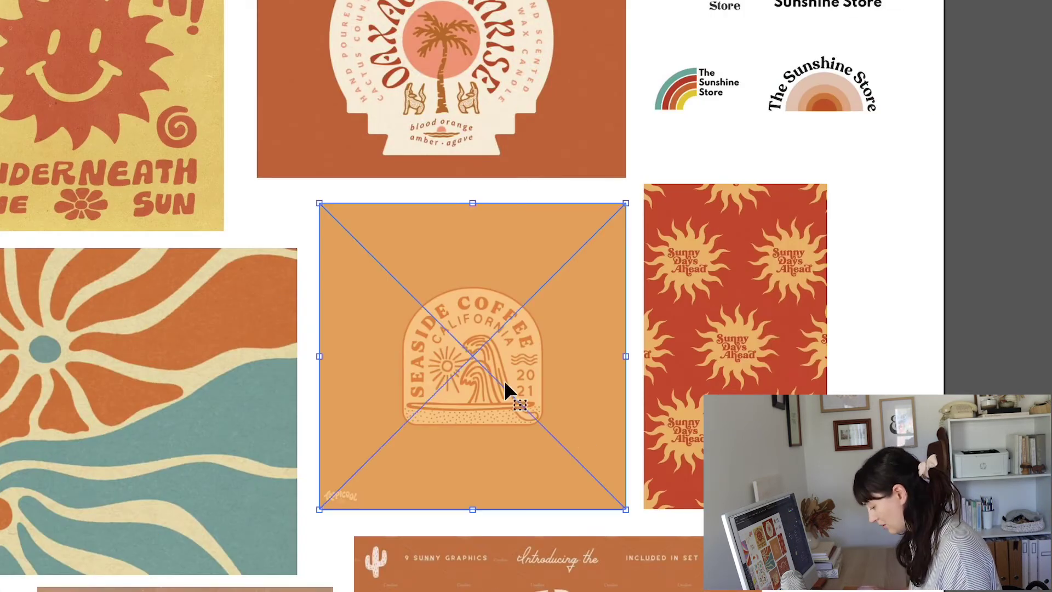
{"action": "left_click", "coordinate": [637, 477]}
{"action": "left_click", "coordinate": [647, 274]}
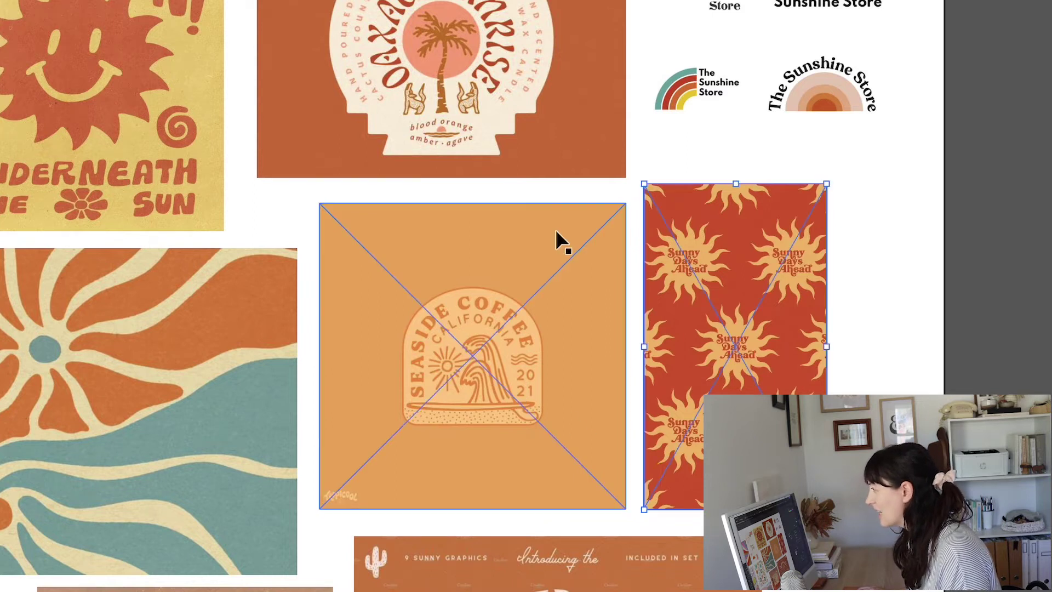
{"action": "left_click", "coordinate": [551, 257], "text": "shift"}
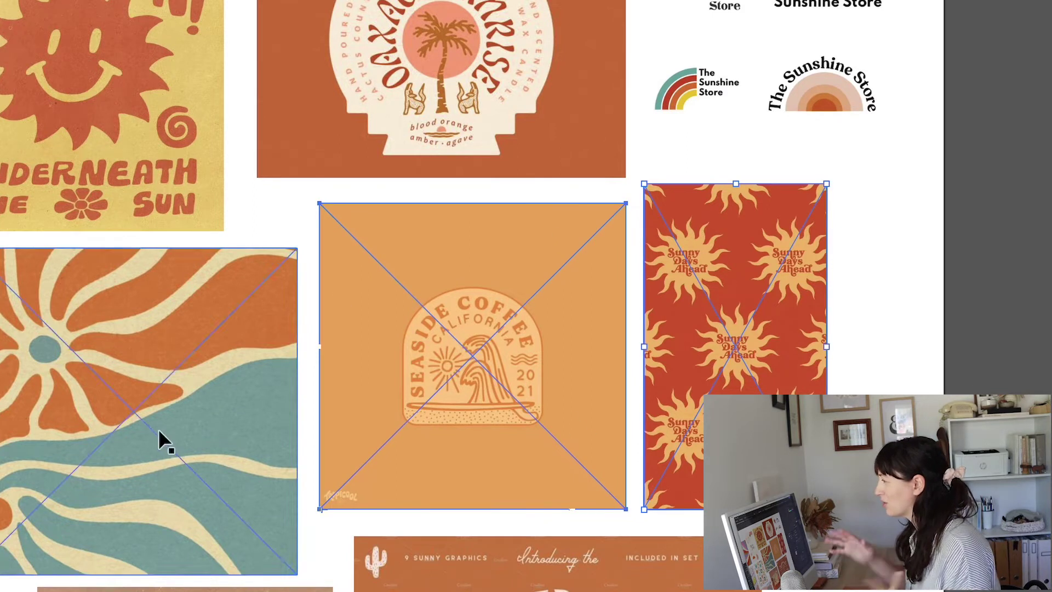
{"action": "left_click", "coordinate": [118, 173], "text": "shift"}
{"action": "left_click", "coordinate": [435, 143], "text": "shift"}
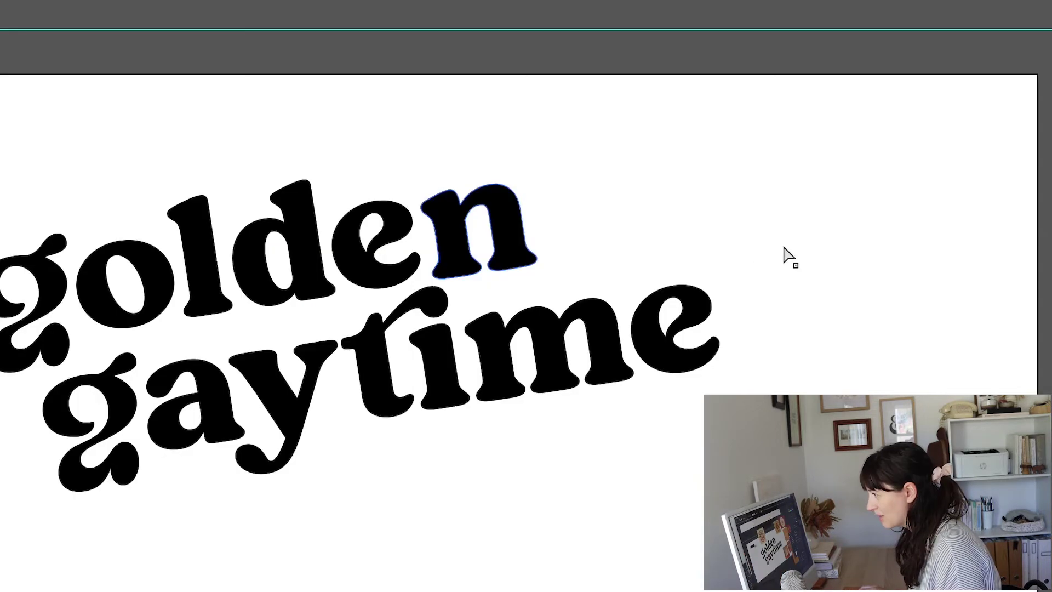
{"action": "key", "text": "shift+super+a"}
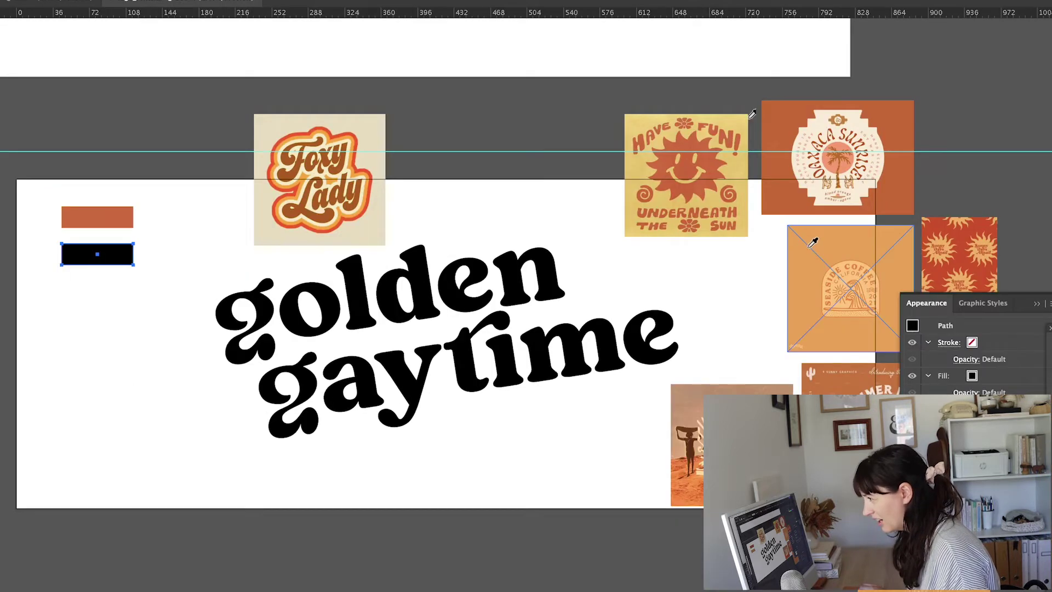
Fill the black swatch with the Seaside Coffee orange and add a copy below it filled with the Summer Icons brown-orange
{"action": "left_click", "coordinate": [931, 176]}
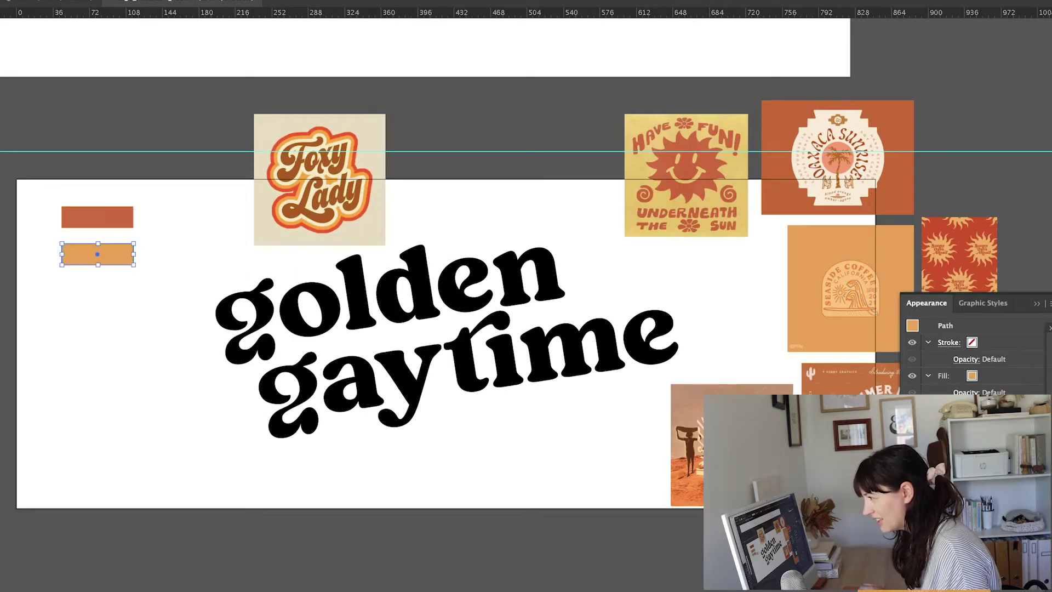
{"action": "left_click_drag", "start_coordinate": [115, 260], "coordinate": [77, 290]}
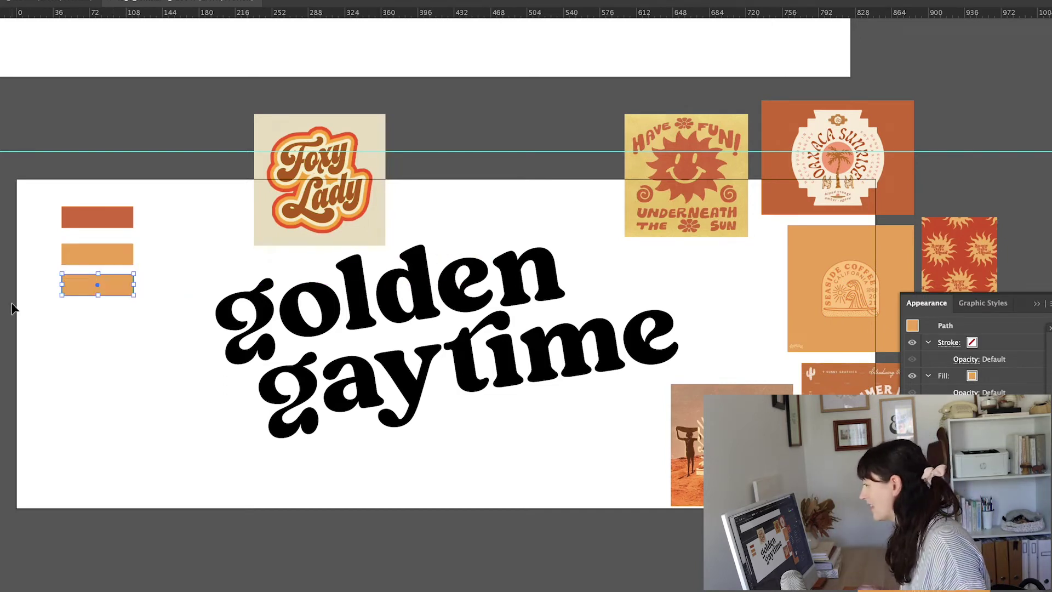
{"action": "key", "text": "i"}
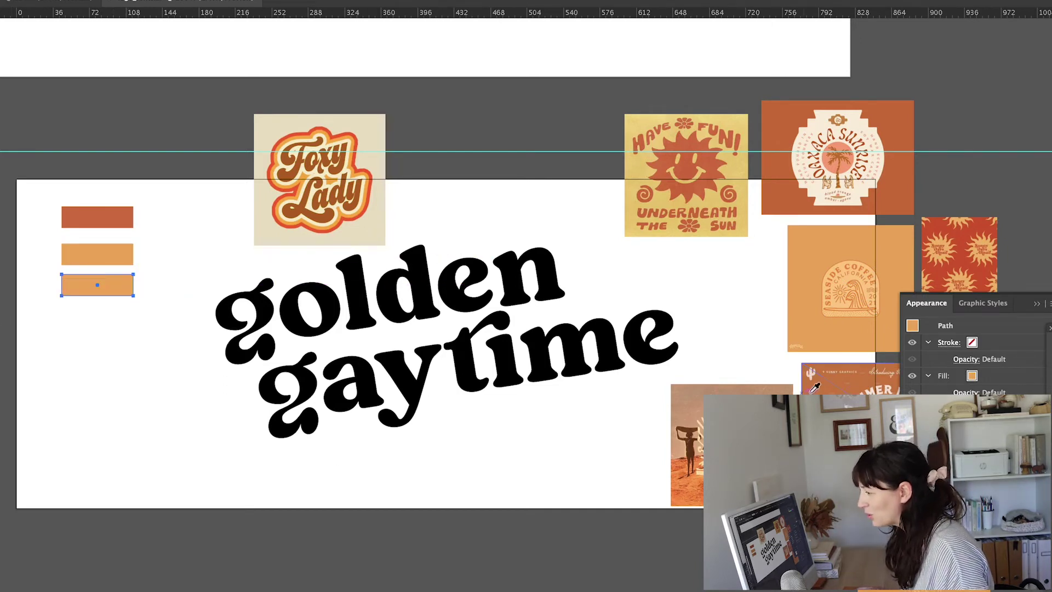
{"action": "left_click", "coordinate": [851, 383]}
Add a cream swatch sampled from the Oaxaca Sunrise label below the others, and duplicate it beneath for another sampled colour
{"action": "key", "text": "ctrl+d"}
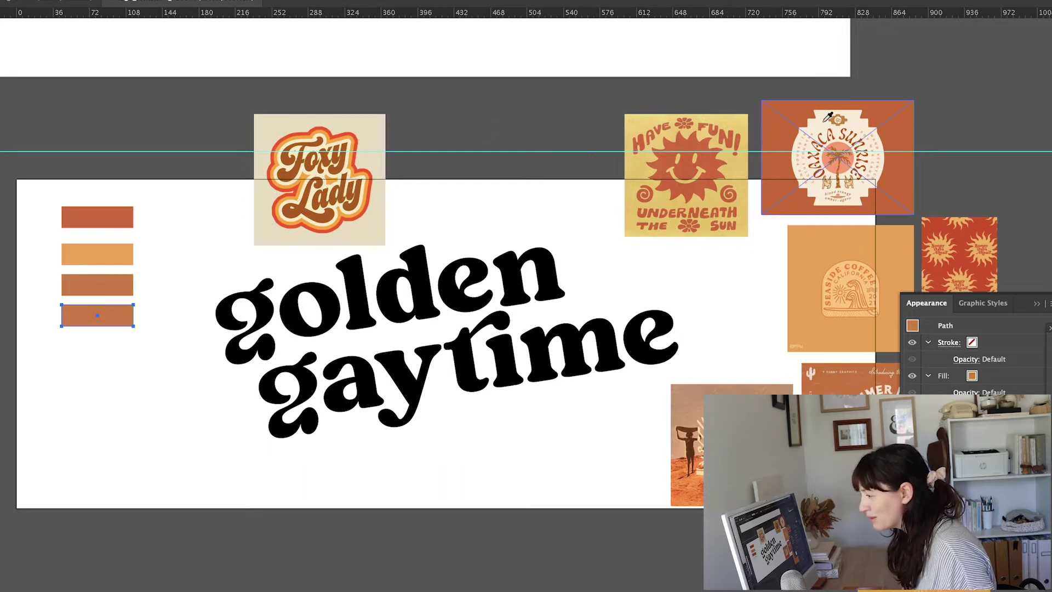
{"action": "left_click", "coordinate": [821, 121]}
{"action": "key", "text": "v"}
{"action": "left_click", "coordinate": [118, 353]}
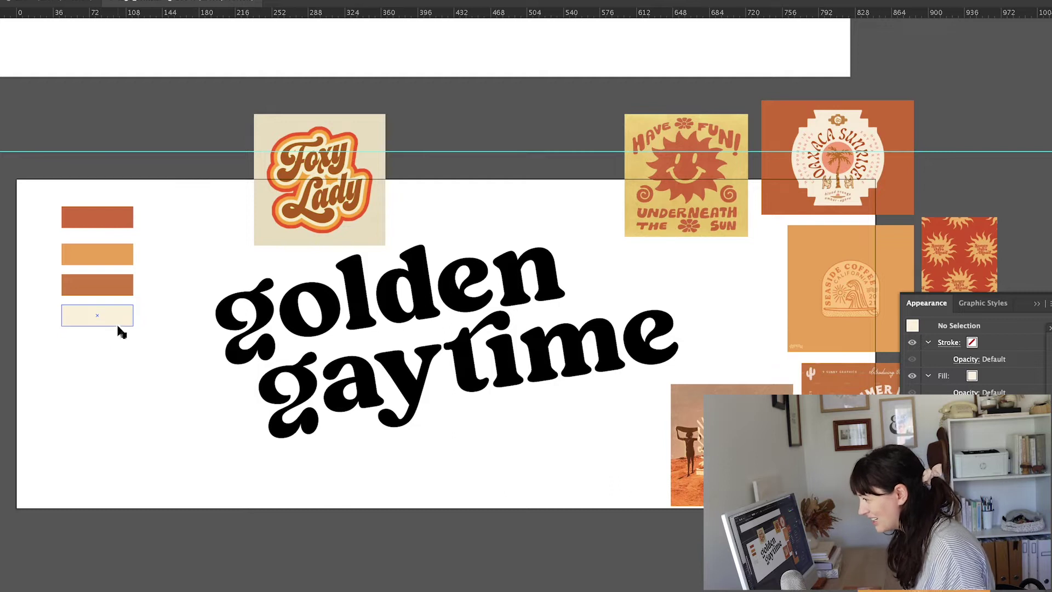
{"action": "mouse_move", "coordinate": [116, 321]}
{"action": "left_mouse_down"}
{"action": "mouse_move", "coordinate": [120, 366]}
{"action": "mouse_move", "coordinate": [113, 320]}
{"action": "left_mouse_up"}
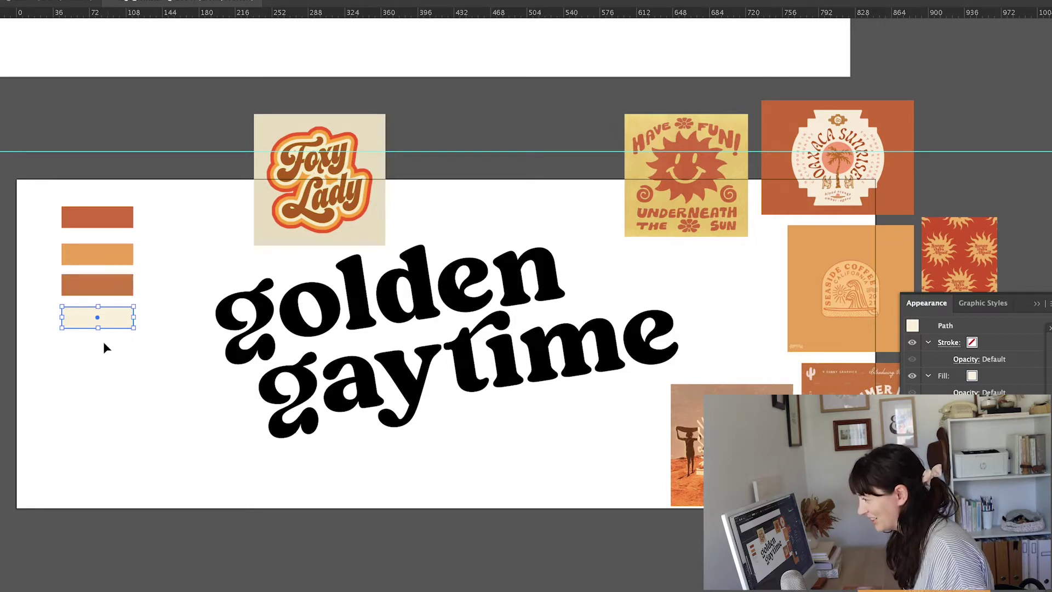
{"action": "left_click_drag", "start_coordinate": [107, 320], "coordinate": [107, 354]}
{"action": "key", "text": "i"}
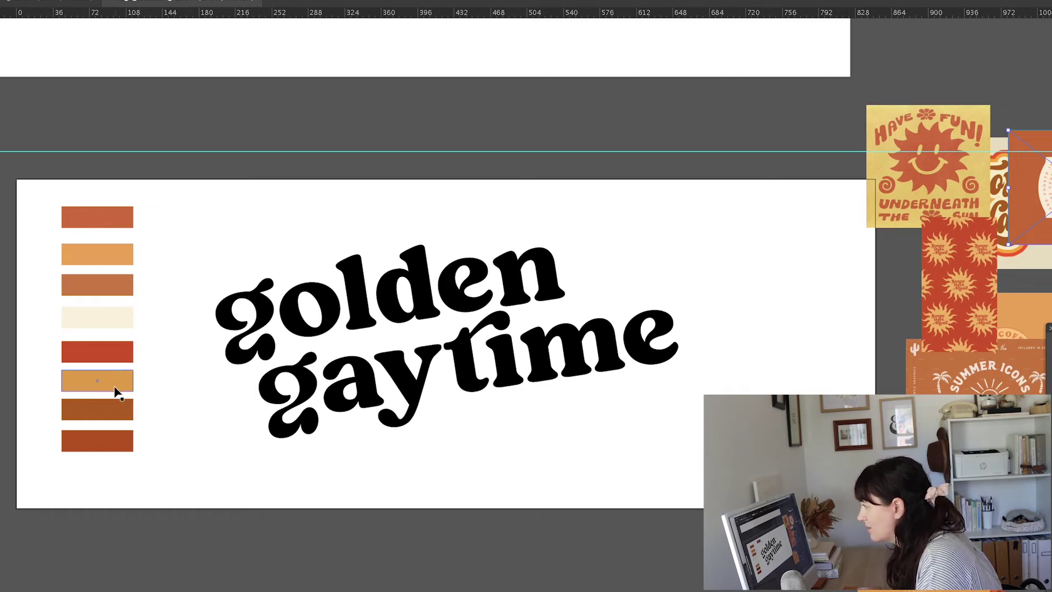
Move the bright red and brown swatches side by side into a row above the lettering
{"action": "left_click", "coordinate": [100, 359]}
{"action": "left_click_drag", "start_coordinate": [100, 359], "coordinate": [225, 212]}
{"action": "left_click", "coordinate": [112, 418]}
{"action": "left_click_drag", "start_coordinate": [112, 418], "coordinate": [322, 216]}
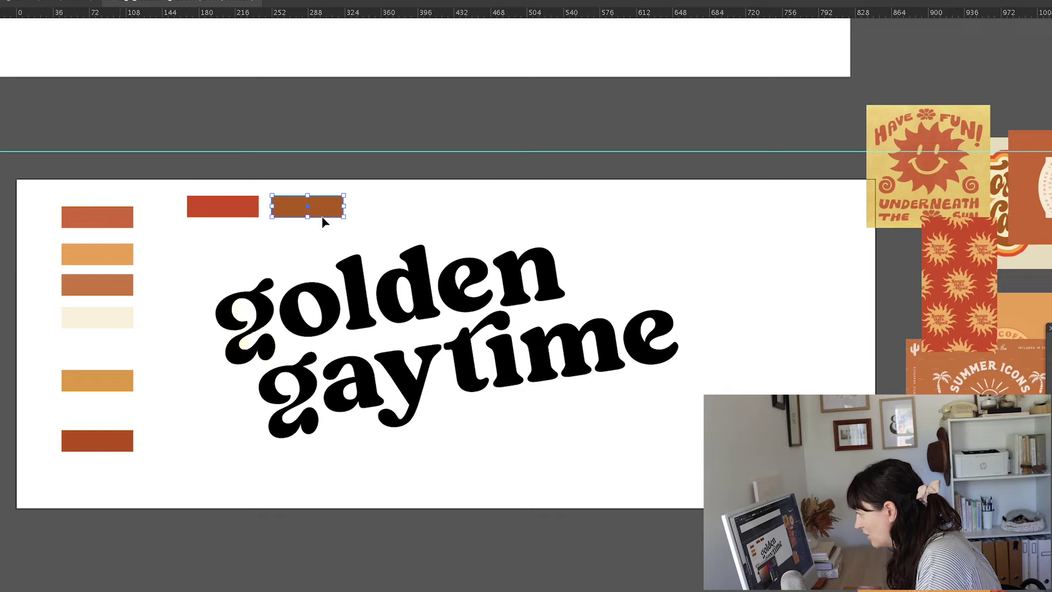
Darken the brown swatch to H 25°, S 82%, B 52%
{"action": "mouse_move", "coordinate": [217, 489]}
{"action": "left_mouse_down"}
{"action": "mouse_move", "coordinate": [218, 502]}
{"action": "mouse_move", "coordinate": [232, 505]}
{"action": "left_mouse_up"}
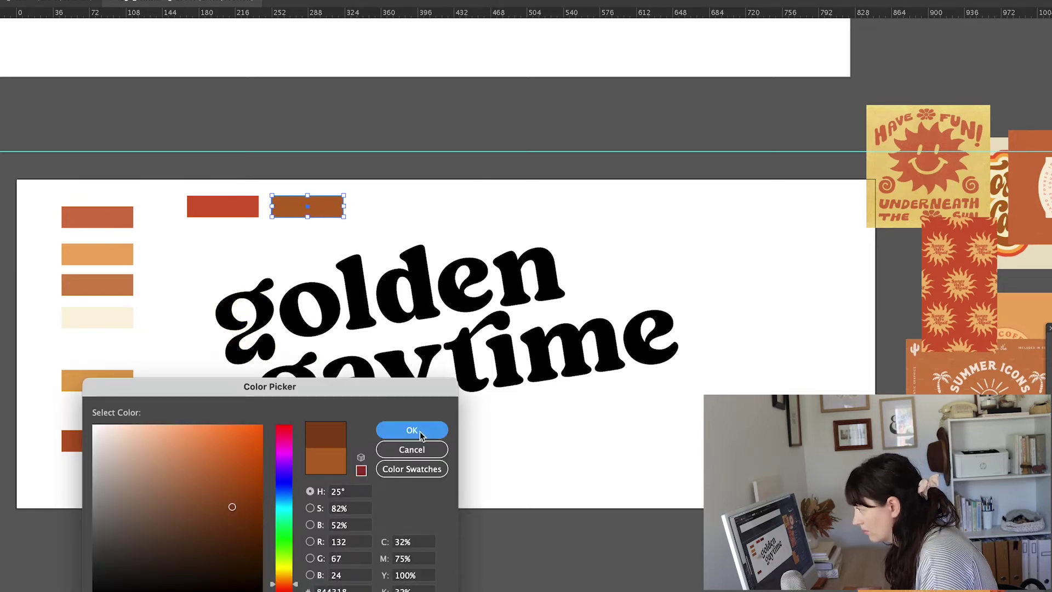
{"action": "left_click", "coordinate": [419, 431]}
{"action": "left_click", "coordinate": [402, 471]}
Stack the two golden-orange swatches beside the dark brown one, and shift the arranged swatches up to the artboard's upper edge
{"action": "left_click_drag", "start_coordinate": [86, 388], "coordinate": [380, 213]}
{"action": "left_click_drag", "start_coordinate": [64, 251], "coordinate": [370, 239]}
{"action": "left_click", "coordinate": [564, 204]}
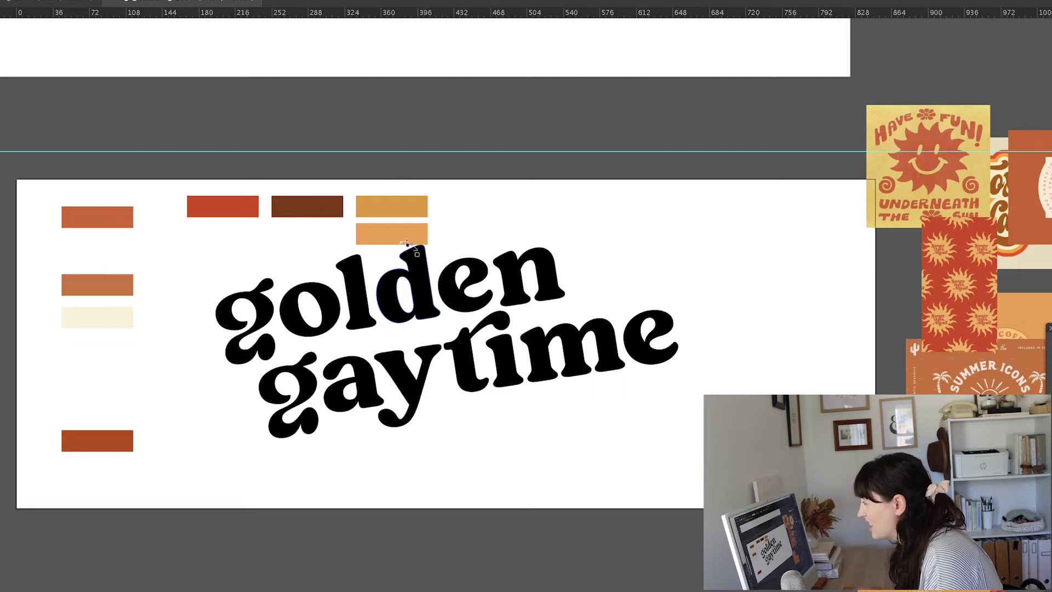
{"action": "left_click_drag", "start_coordinate": [208, 183], "coordinate": [403, 227]}
{"action": "left_click", "coordinate": [179, 251]}
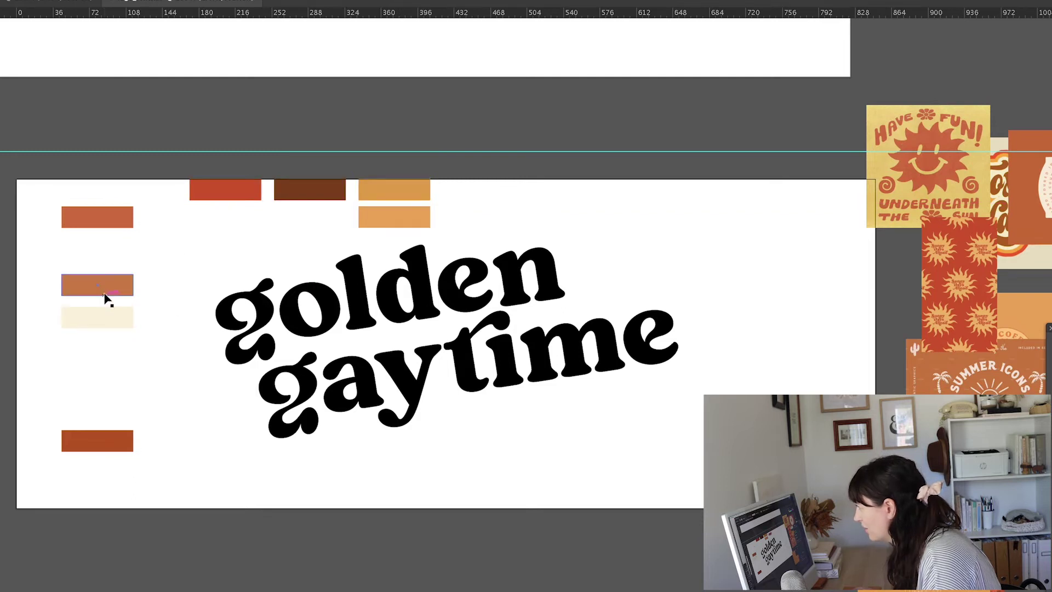
Stack the coral and tan swatches beneath the bright red swatch
{"action": "left_click_drag", "start_coordinate": [78, 223], "coordinate": [464, 197]}
{"action": "left_click_drag", "start_coordinate": [115, 282], "coordinate": [504, 218]}
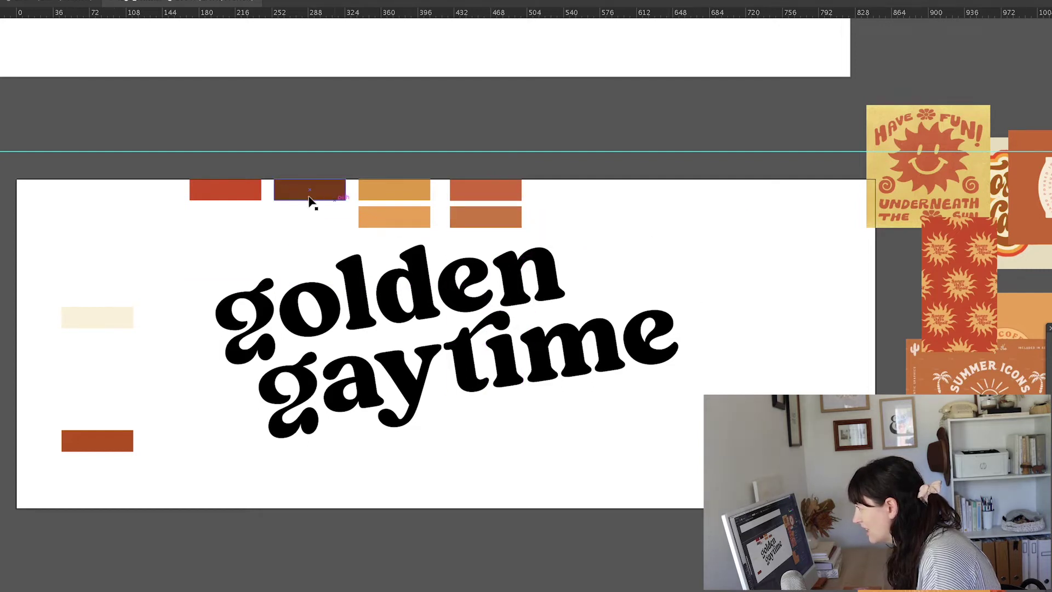
{"action": "left_click_drag", "start_coordinate": [480, 198], "coordinate": [222, 224]}
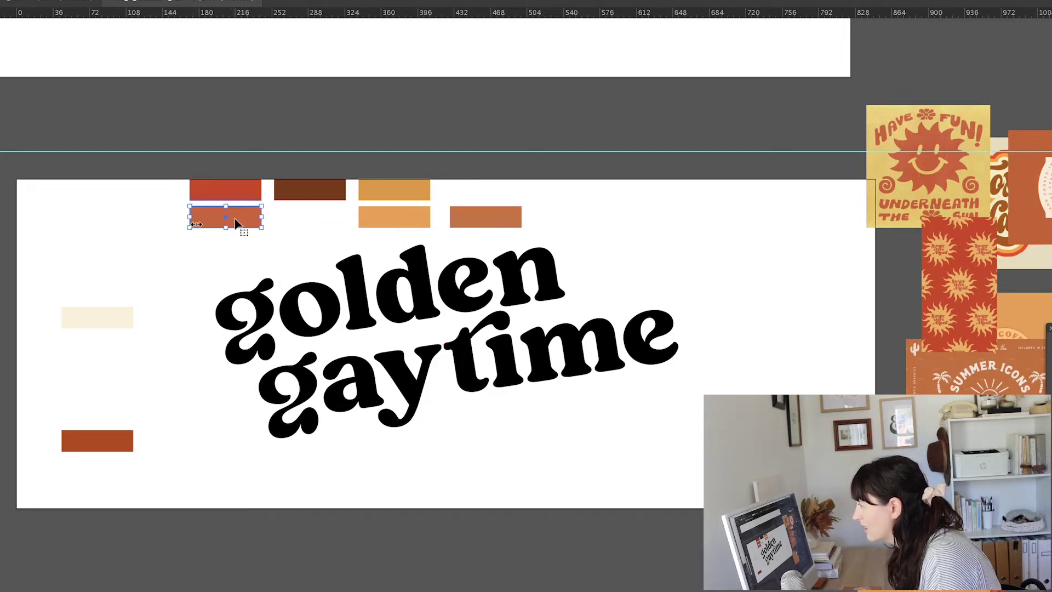
{"action": "left_click_drag", "start_coordinate": [487, 222], "coordinate": [221, 255]}
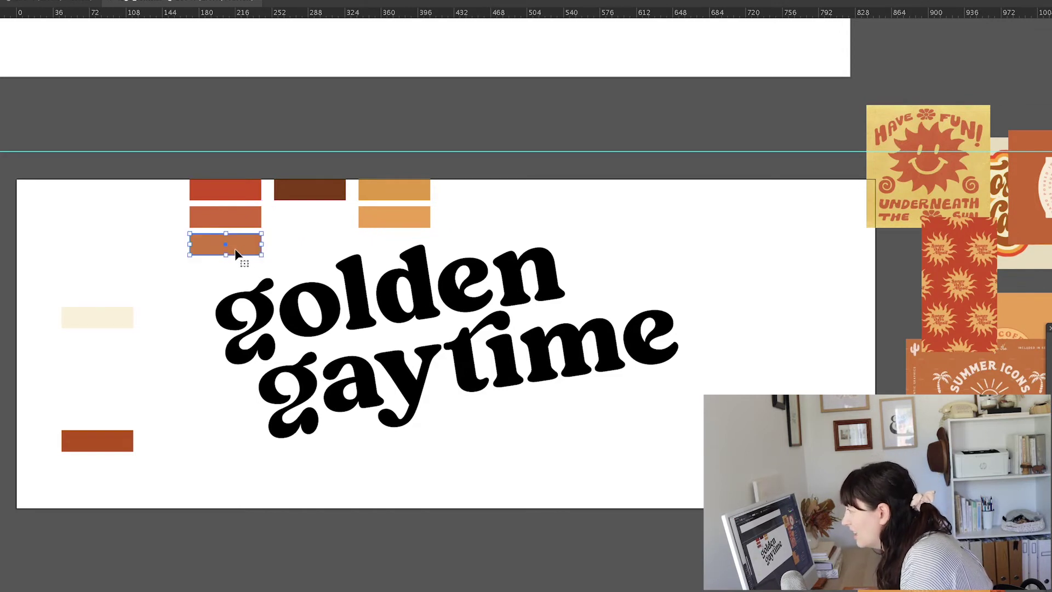
Delete the tan swatch and place the burnt-orange swatch above the bright red one
{"action": "key", "text": "Delete"}
{"action": "left_click_drag", "start_coordinate": [102, 449], "coordinate": [227, 250]}
{"action": "left_click", "coordinate": [142, 284]}
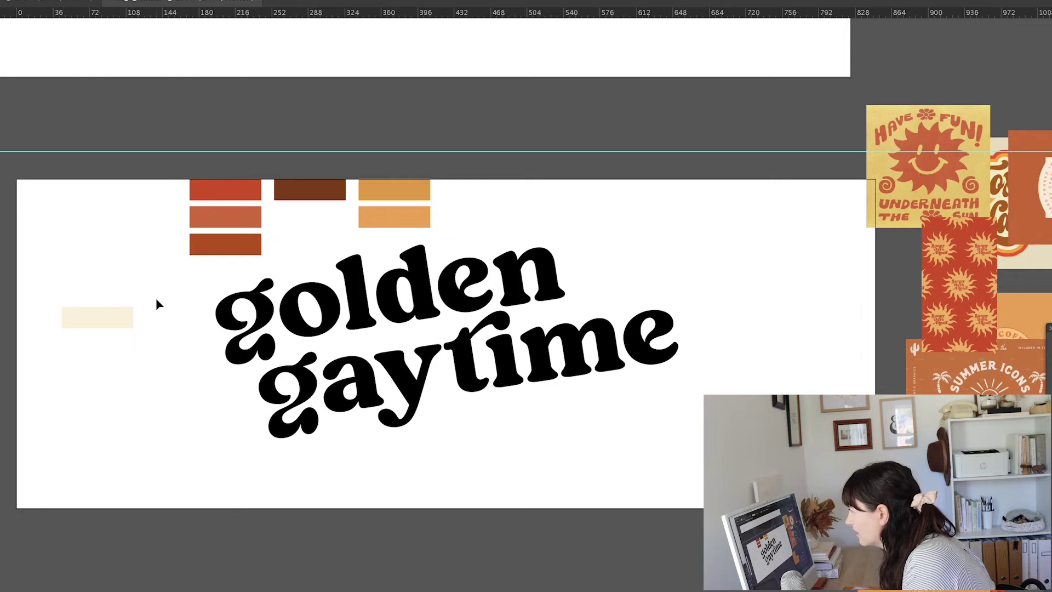
{"action": "left_click_drag", "start_coordinate": [236, 250], "coordinate": [236, 168]}
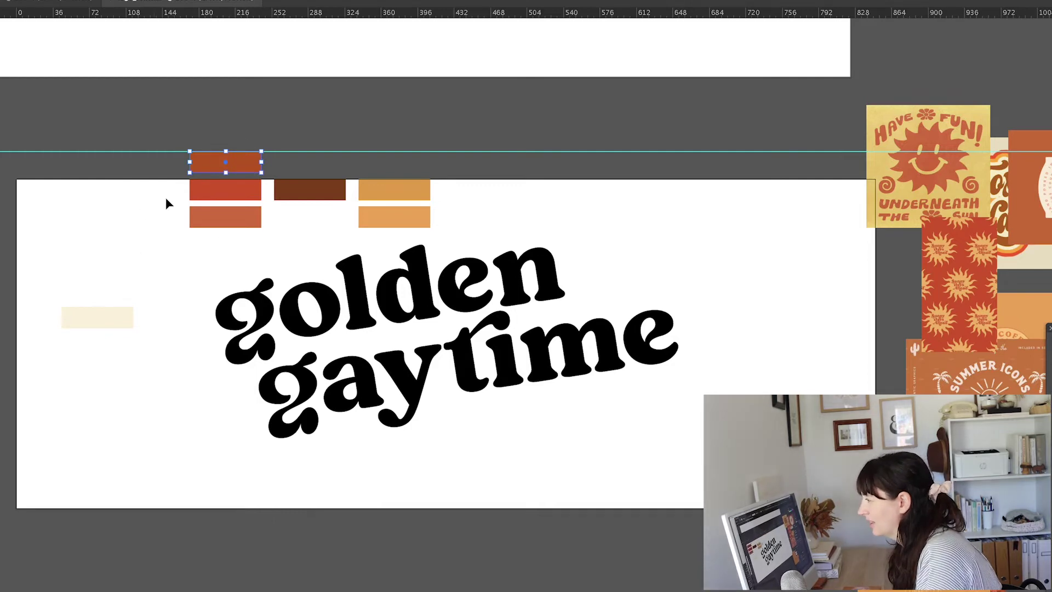
Move the arranged swatches to the artboard's upper-left corner and line up the cream swatch at the end of the row
{"action": "left_click_drag", "start_coordinate": [406, 205], "coordinate": [245, 239]}
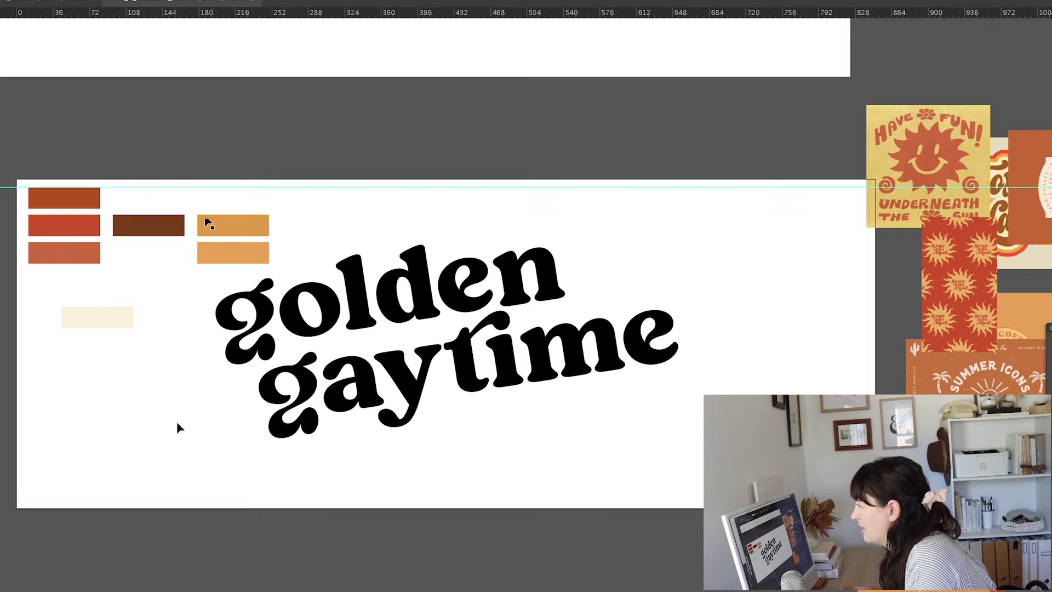
{"action": "left_click", "coordinate": [64, 229]}
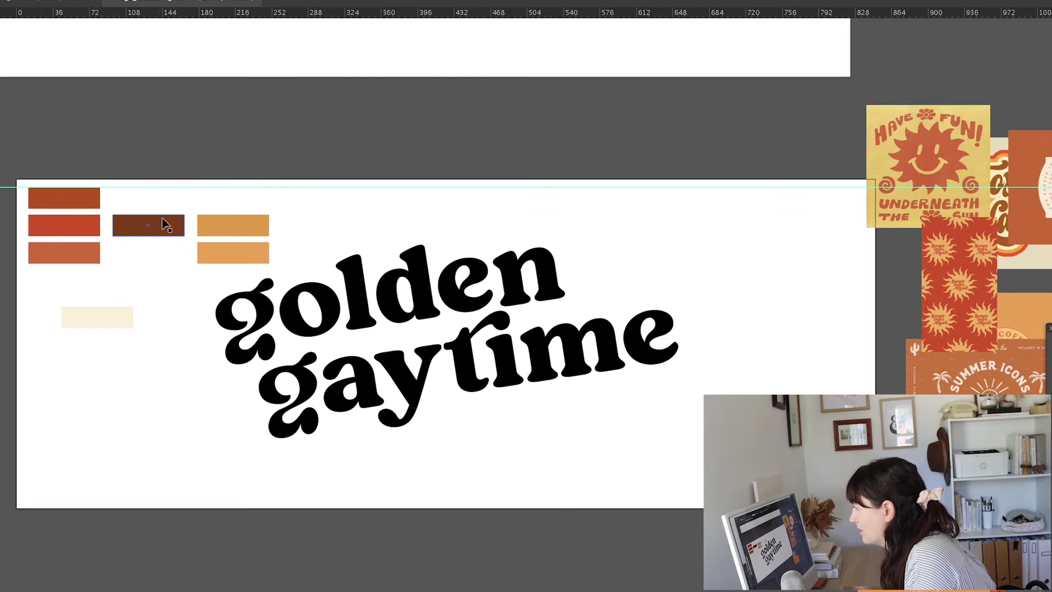
{"action": "left_click_drag", "start_coordinate": [115, 316], "coordinate": [326, 226]}
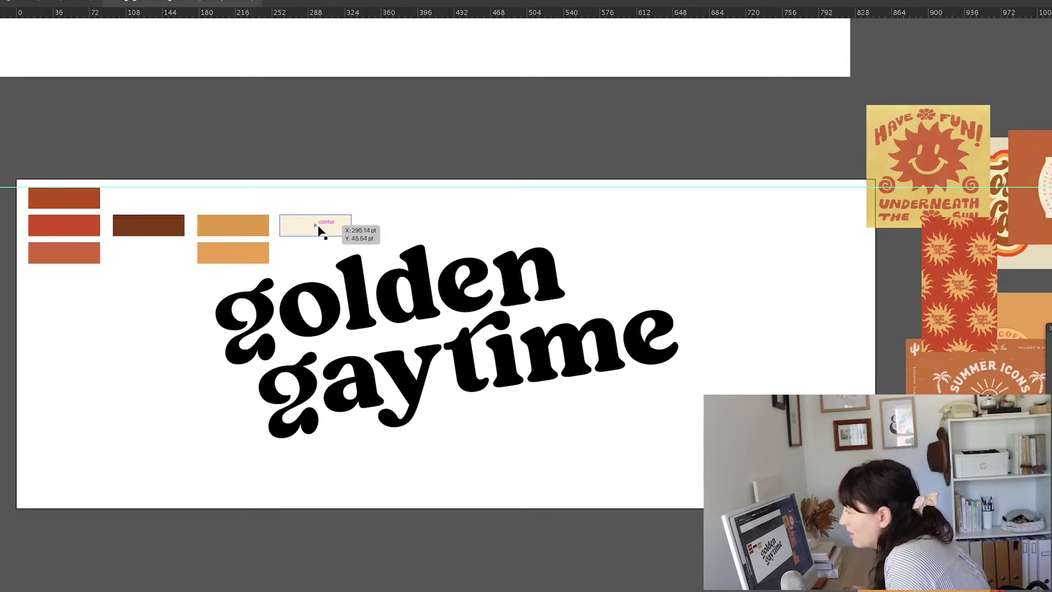
{"action": "left_click", "coordinate": [345, 163]}
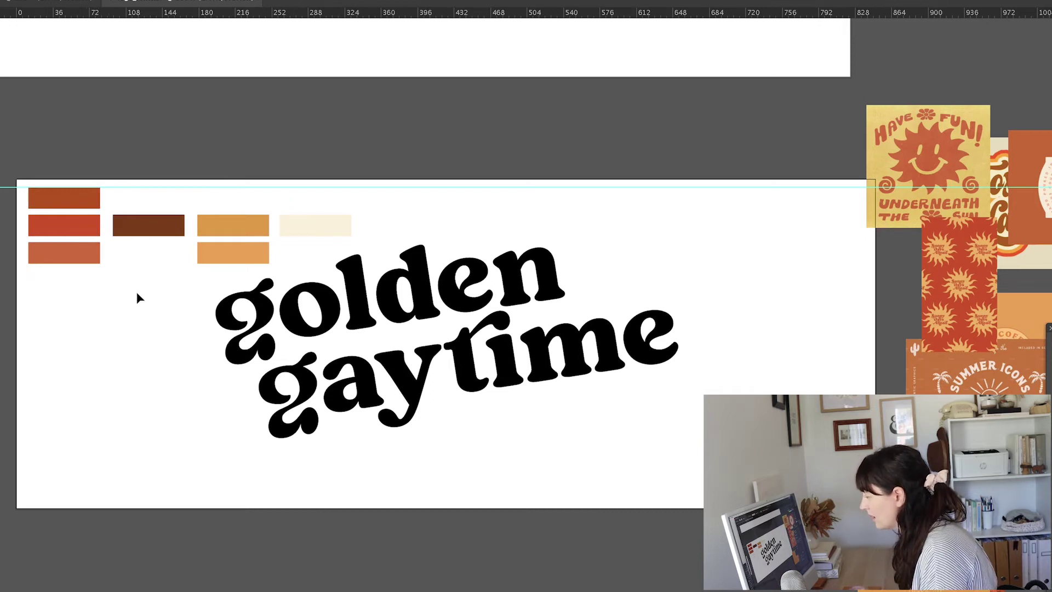
Rotate the whole golden gaytime lettering slightly counter-clockwise
{"action": "left_click_drag", "start_coordinate": [286, 403], "coordinate": [725, 281]}
{"action": "left_click_drag", "start_coordinate": [692, 385], "coordinate": [715, 385]}
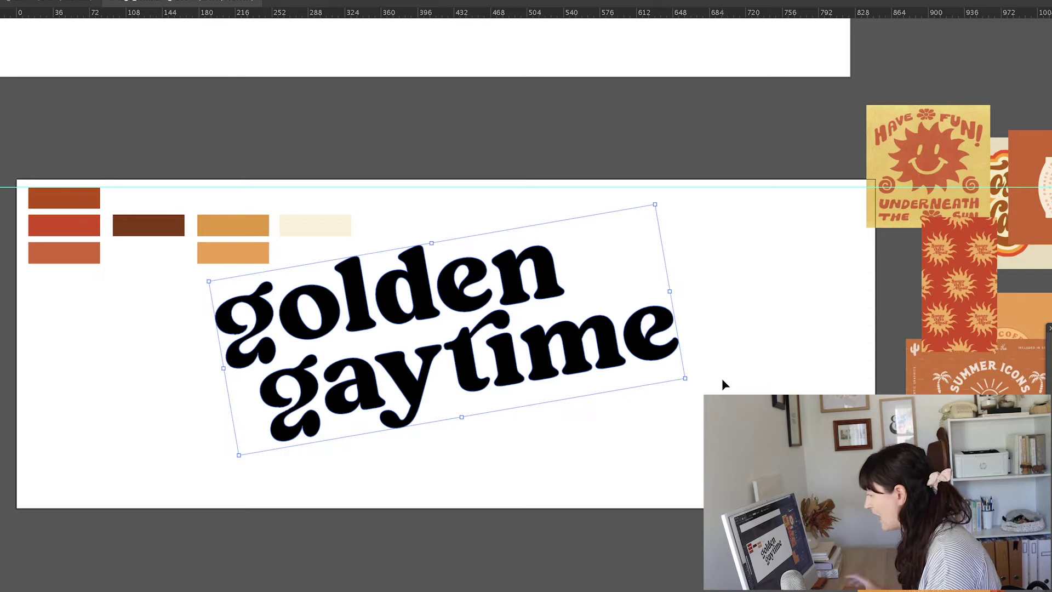
{"action": "left_click", "coordinate": [721, 377]}
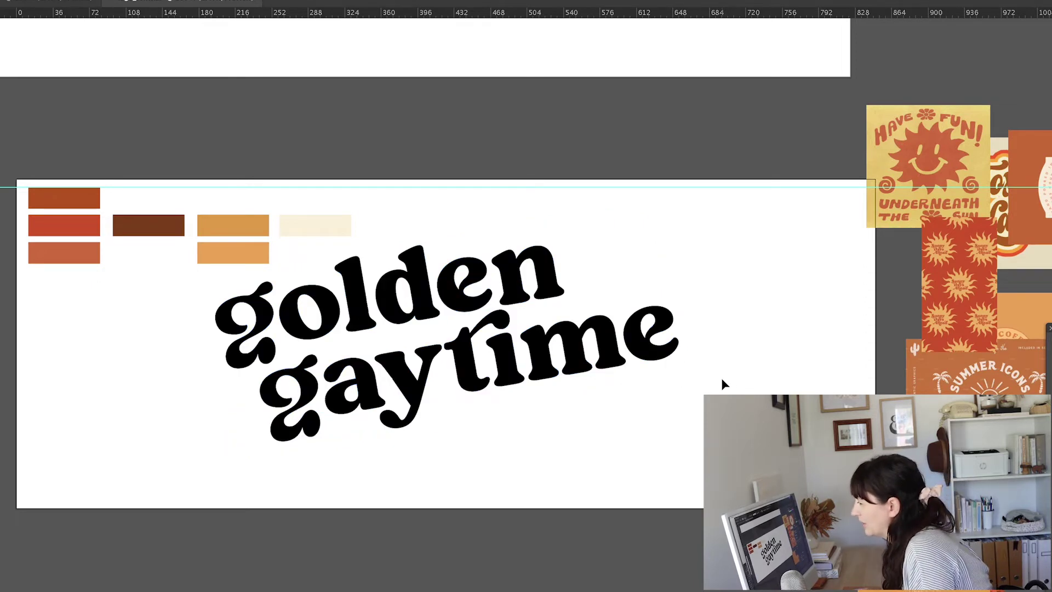
Move the "Neat" and "Foxy Lady" reference images next to the golden gaytime lettering
{"action": "left_click_drag", "start_coordinate": [721, 404], "coordinate": [225, 300]}
{"action": "scroll", "coordinate": [493, 328], "scroll_direction": "left", "scroll_amount": 5}
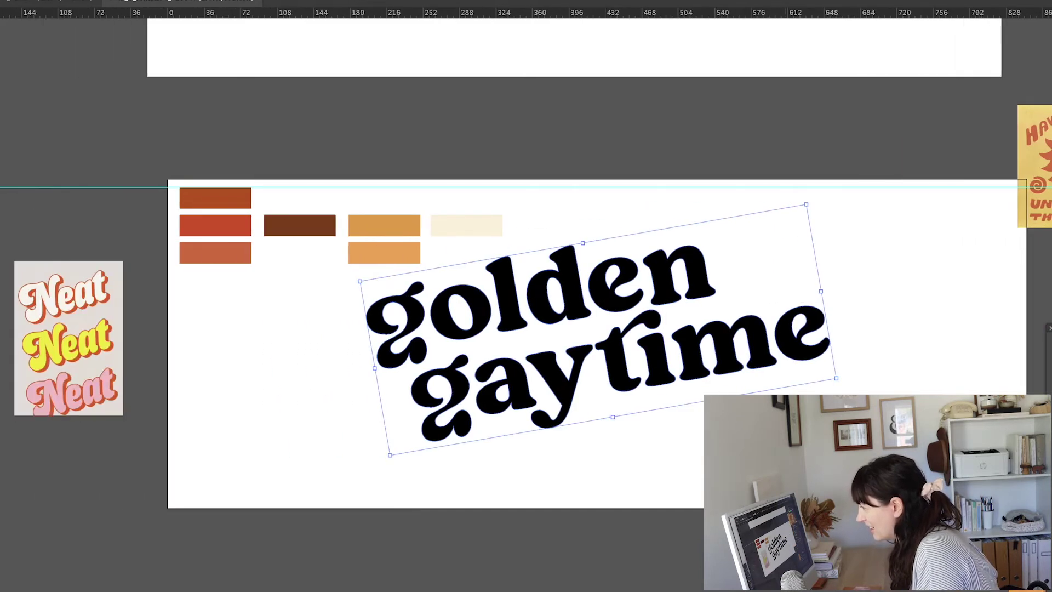
{"action": "left_click_drag", "start_coordinate": [99, 327], "coordinate": [294, 363]}
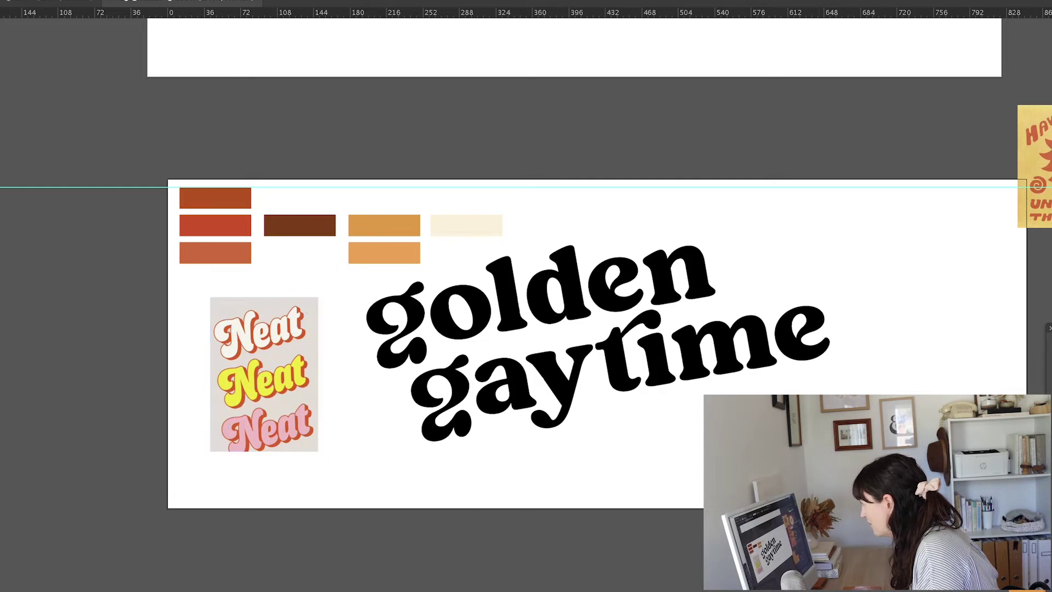
{"action": "scroll", "coordinate": [433, 369], "scroll_direction": "right", "scroll_amount": 5}
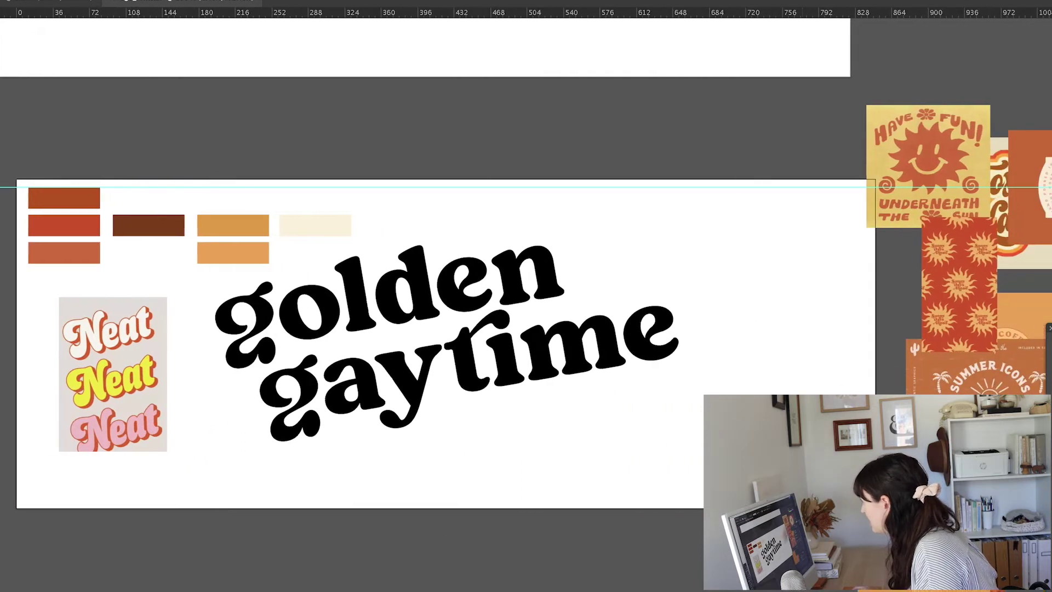
{"action": "left_click_drag", "start_coordinate": [998, 150], "coordinate": [77, 459]}
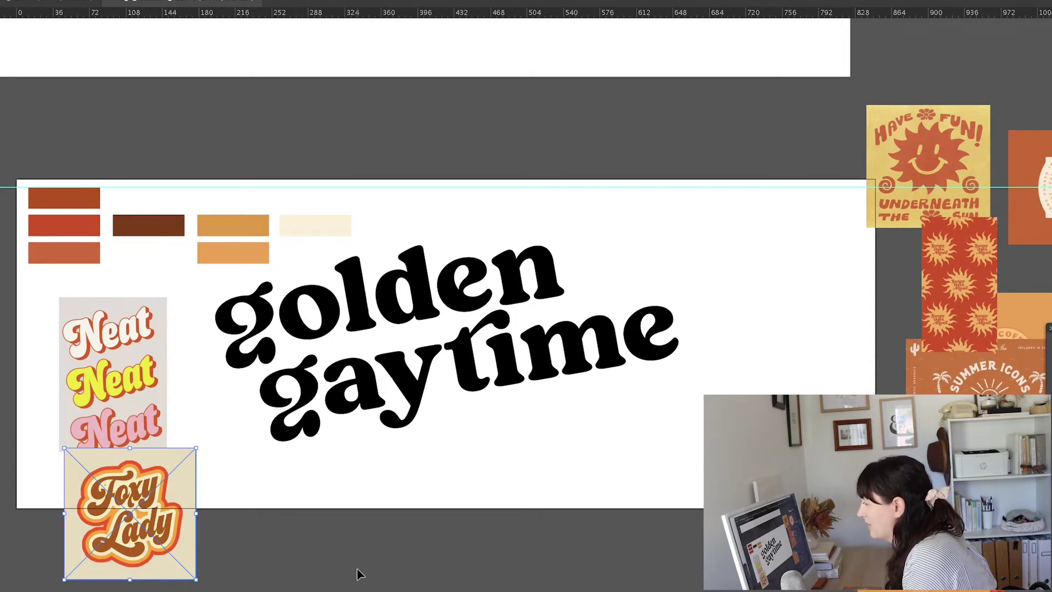
Fill the whole golden gaytime lettering with the colour sampled from the cream swatch
{"action": "left_click", "coordinate": [239, 349]}
{"action": "key", "text": "a"}
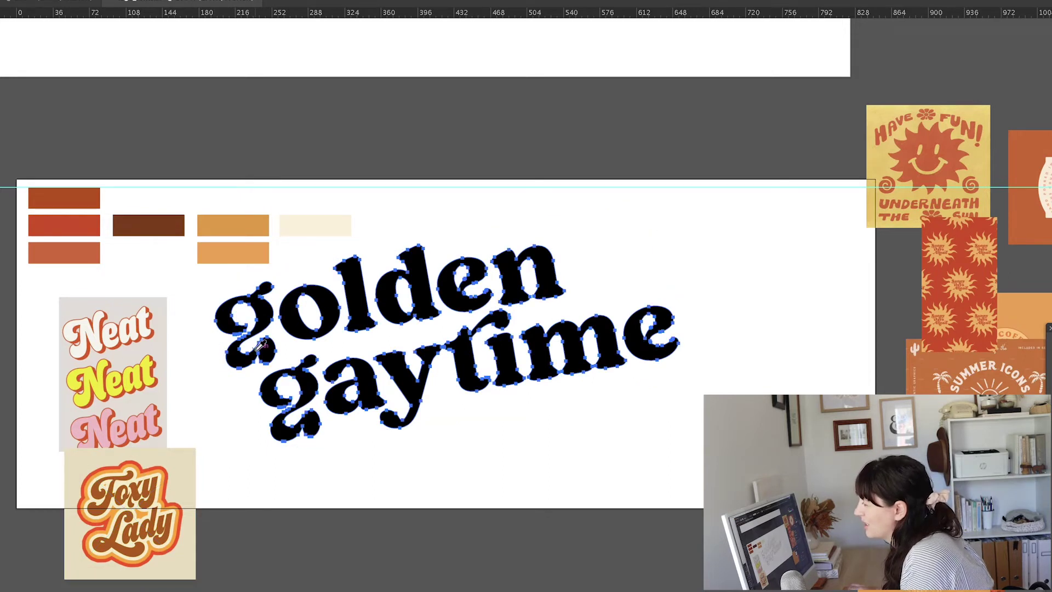
{"action": "key", "text": "i"}
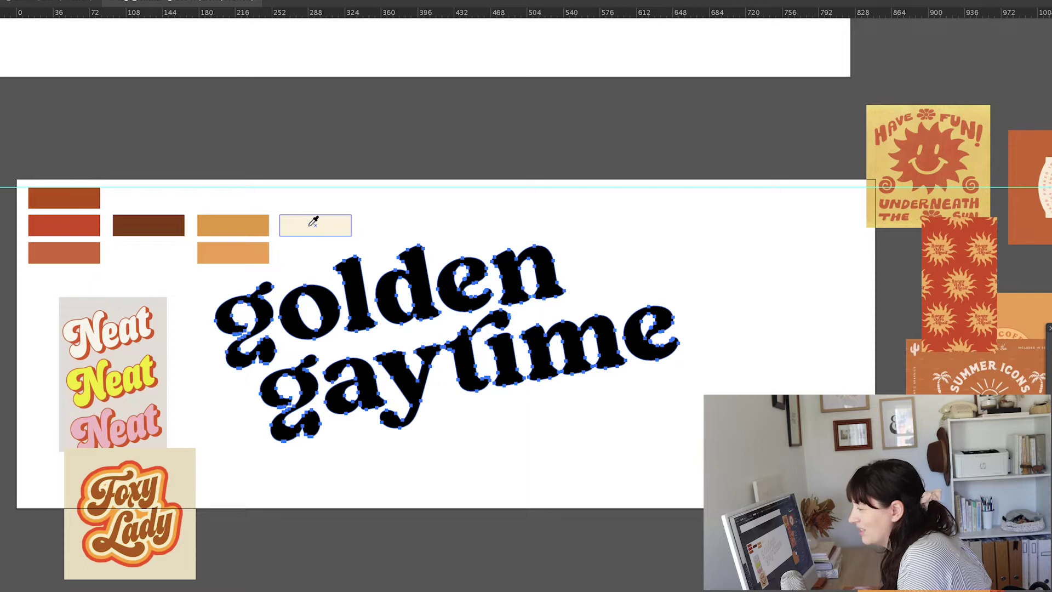
{"action": "left_click", "coordinate": [309, 224]}
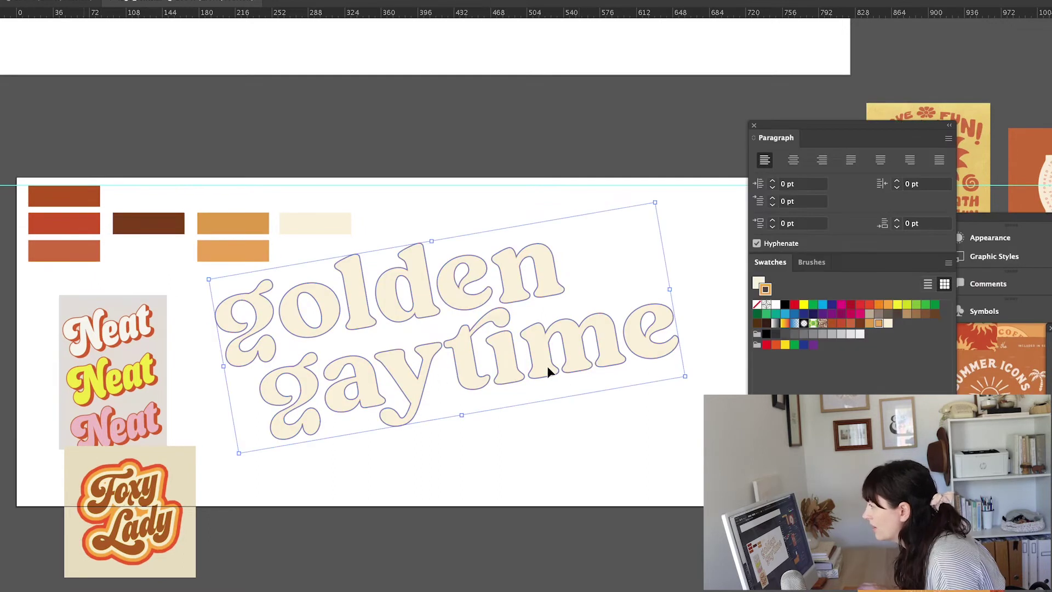
Thicken the orange outline around the golden gaytime lettering, reduce it to a medium weight and check it unselected
{"action": "key", "text": "Up"}
{"action": "key", "text": "Up"}
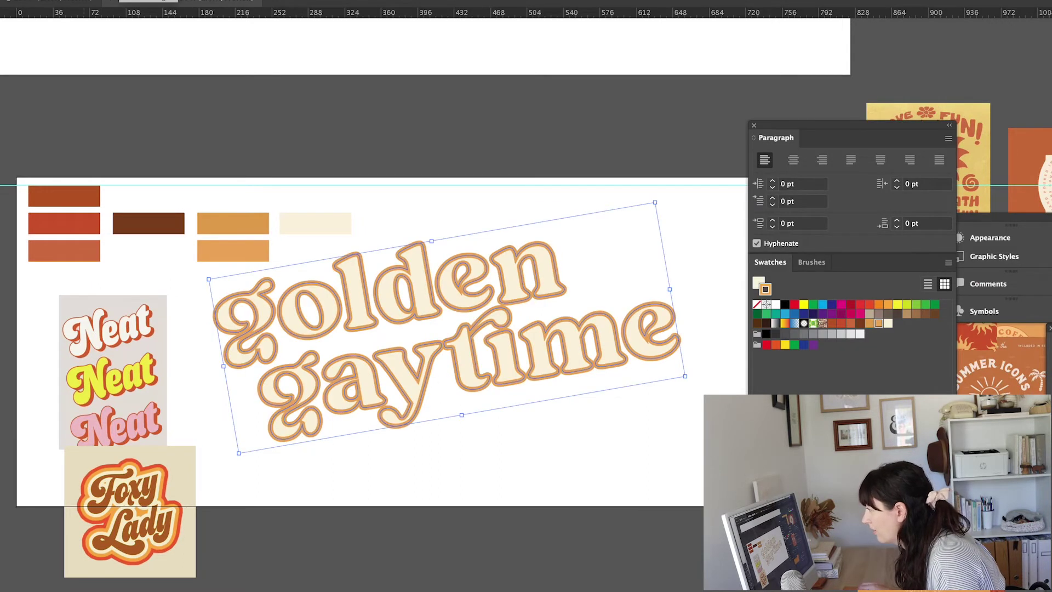
{"action": "key", "text": "Down"}
{"action": "key", "text": "Down"}
{"action": "left_click", "coordinate": [477, 142]}
{"action": "left_click_drag", "start_coordinate": [706, 441], "coordinate": [236, 305]}
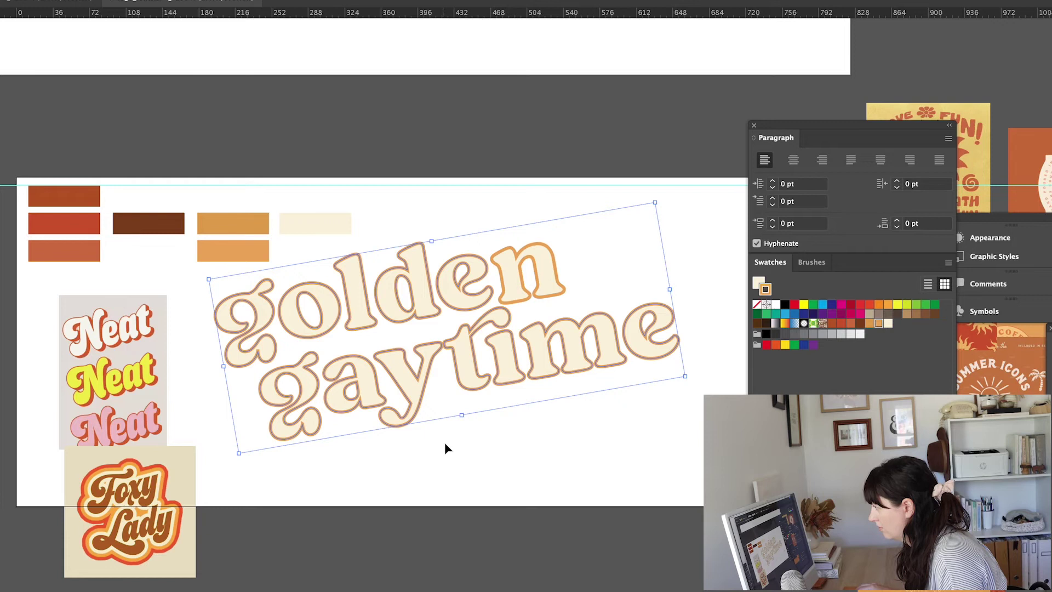
{"action": "left_click", "coordinate": [527, 456]}
{"action": "left_click_drag", "start_coordinate": [685, 421], "coordinate": [215, 289]}
{"action": "left_click", "coordinate": [447, 427]}
Select all letters of the word "golden" and recolour their outline with the mustard-orange swatch
{"action": "mouse_move", "coordinate": [592, 249]}
{"action": "left_mouse_down"}
{"action": "mouse_move", "coordinate": [144, 309]}
{"action": "mouse_move", "coordinate": [236, 321]}
{"action": "left_mouse_up"}
{"action": "left_click", "coordinate": [559, 244]}
{"action": "left_click", "coordinate": [545, 266]}
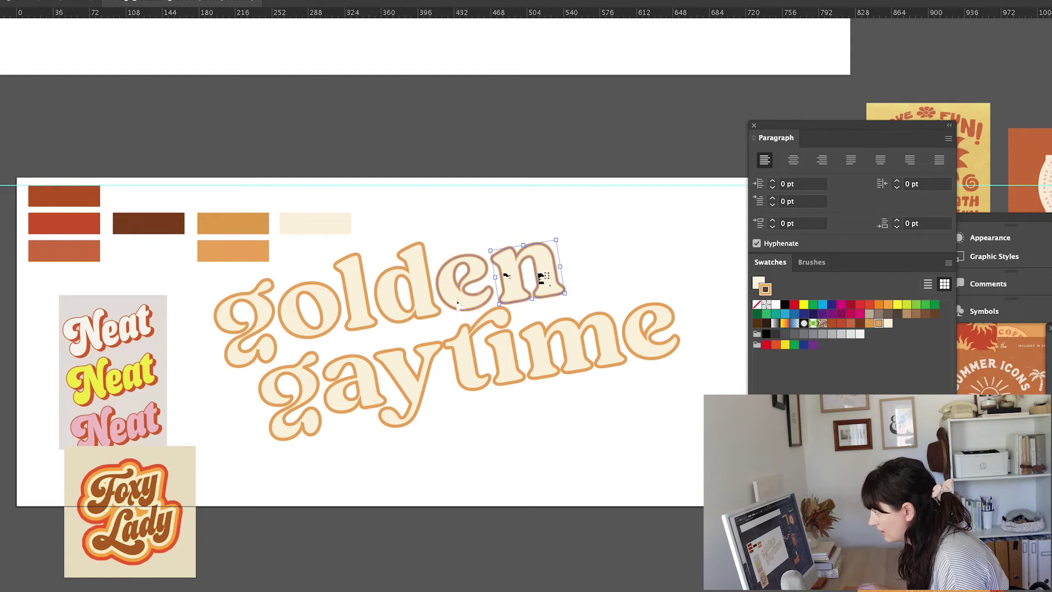
{"action": "left_click", "coordinate": [405, 308], "text": "shift"}
{"action": "left_click", "coordinate": [350, 319], "text": "shift"}
{"action": "left_click", "coordinate": [324, 323], "text": "shift"}
{"action": "left_click", "coordinate": [262, 339], "text": "shift"}
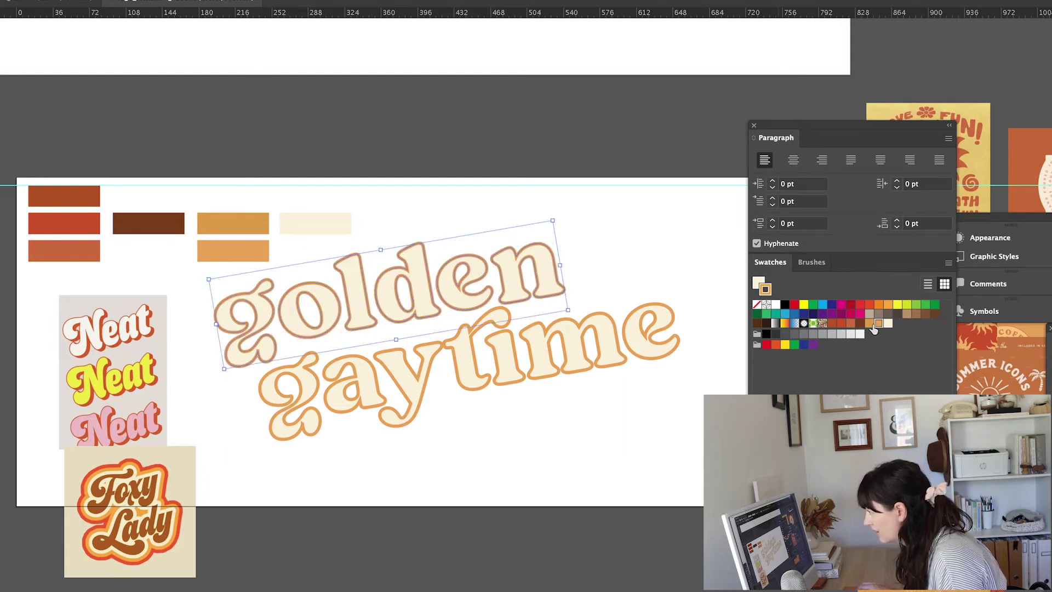
{"action": "left_click", "coordinate": [870, 324]}
{"action": "left_click", "coordinate": [593, 436]}
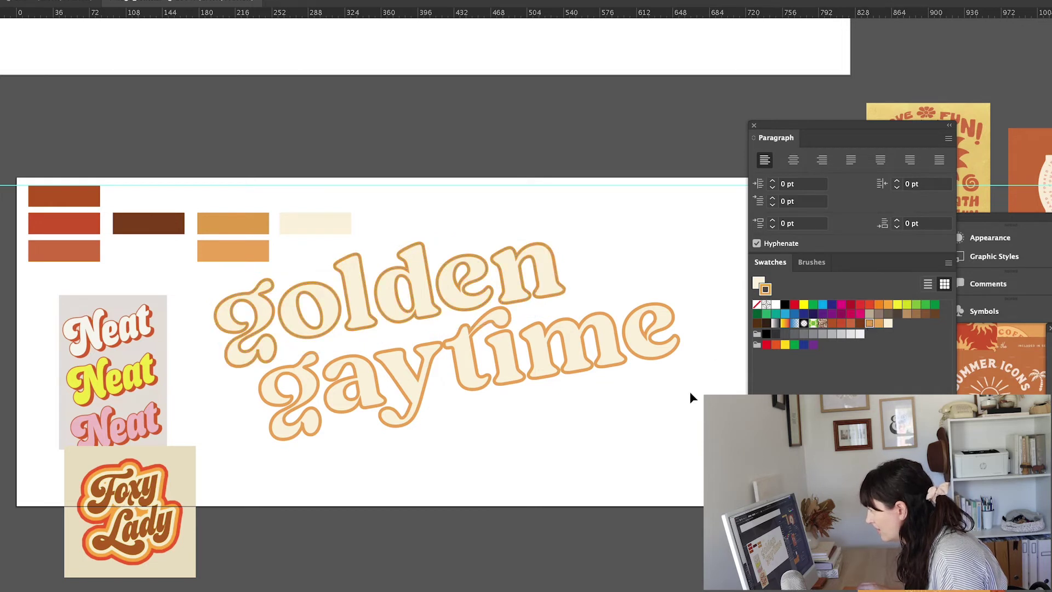
Make the outline around all the golden gaytime letters thinner
{"action": "left_click", "coordinate": [277, 387]}
{"action": "left_click_drag", "start_coordinate": [706, 347], "coordinate": [554, 441]}
{"action": "left_click", "coordinate": [622, 472]}
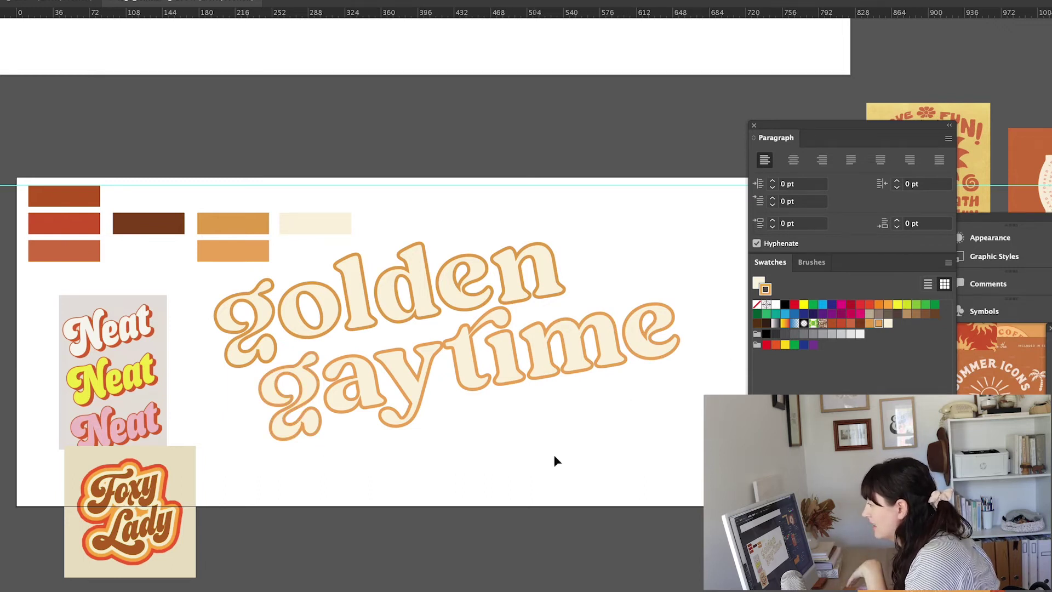
{"action": "mouse_move", "coordinate": [621, 246]}
{"action": "left_mouse_down"}
{"action": "mouse_move", "coordinate": [307, 328]}
{"action": "mouse_move", "coordinate": [560, 246]}
{"action": "mouse_move", "coordinate": [620, 246]}
{"action": "left_mouse_up"}
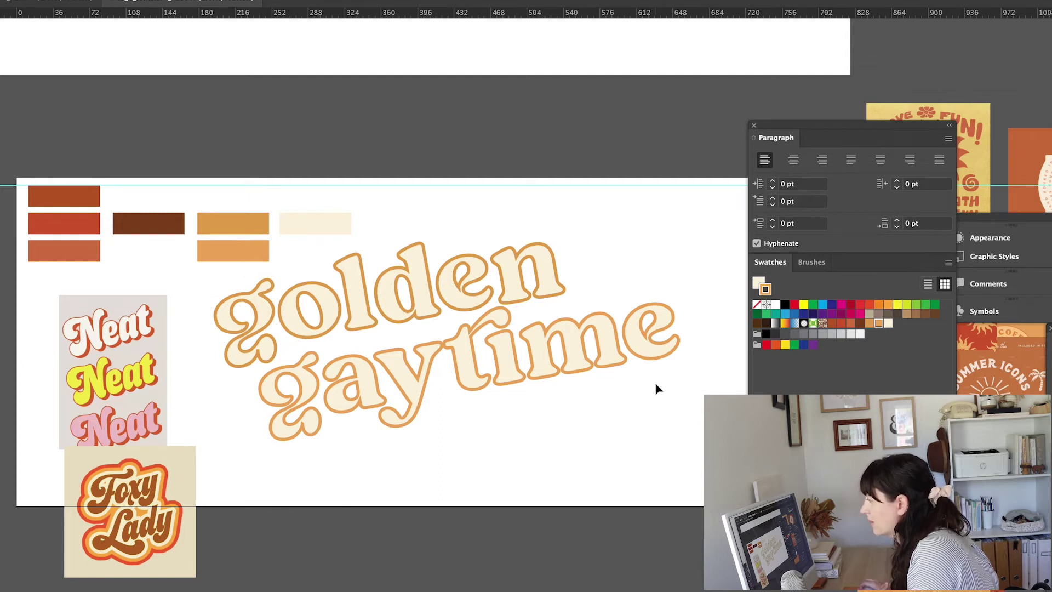
{"action": "left_click_drag", "start_coordinate": [691, 379], "coordinate": [239, 316]}
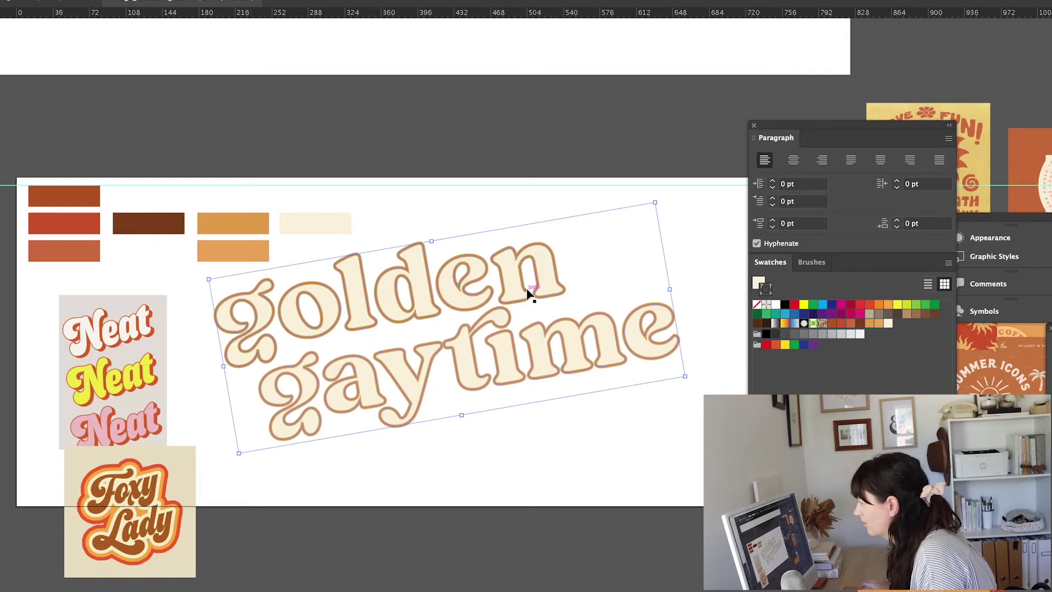
{"action": "left_click", "coordinate": [495, 180]}
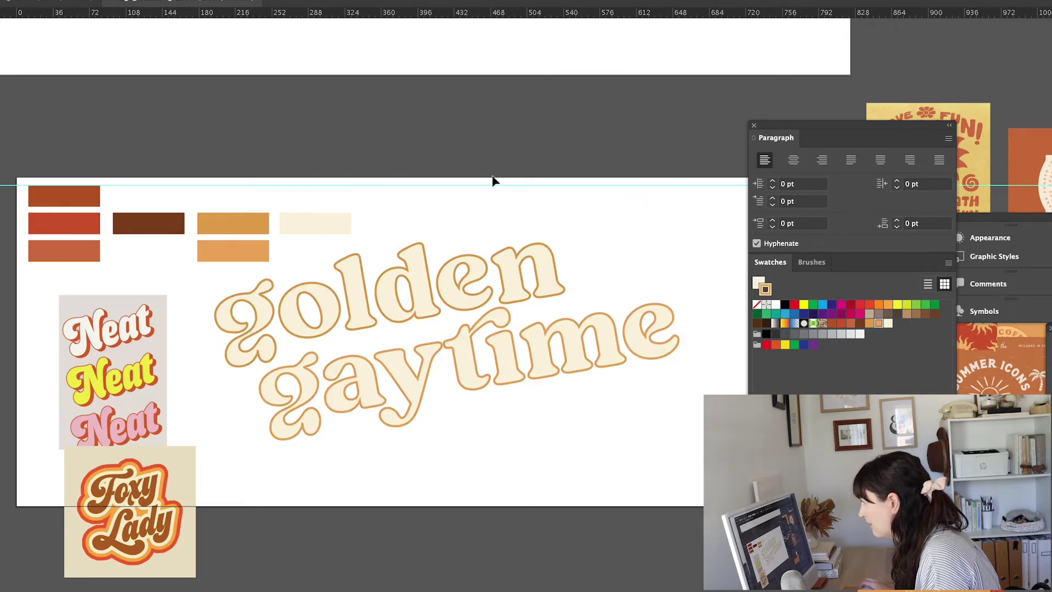
Apply a Drop Shadow effect to the golden gaytime lettering with 100% opacity and Normal blending mode
{"action": "left_click", "coordinate": [228, 297]}
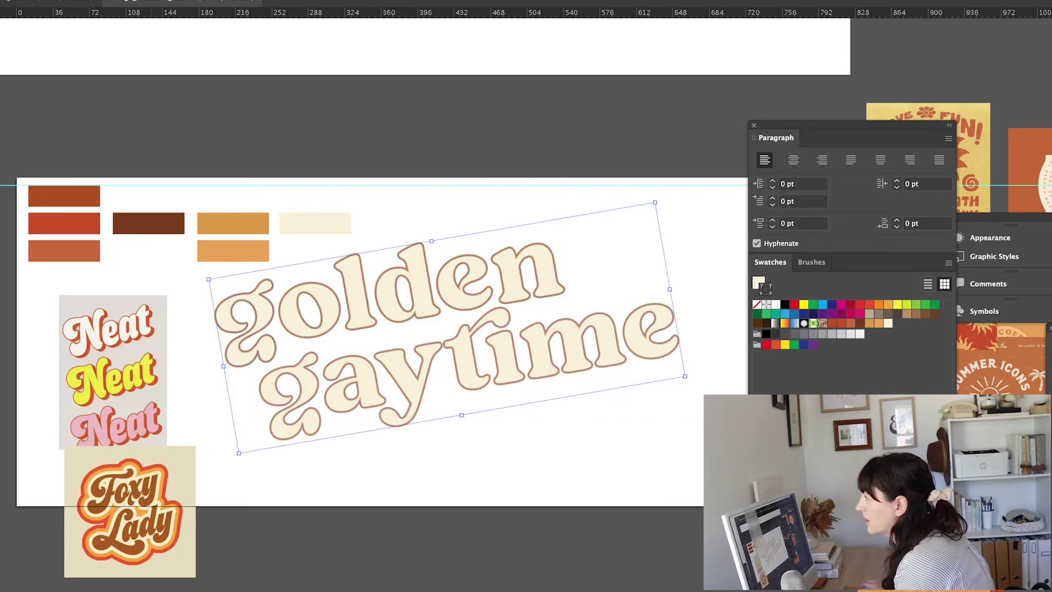
{"action": "left_click", "coordinate": [143, 1]}
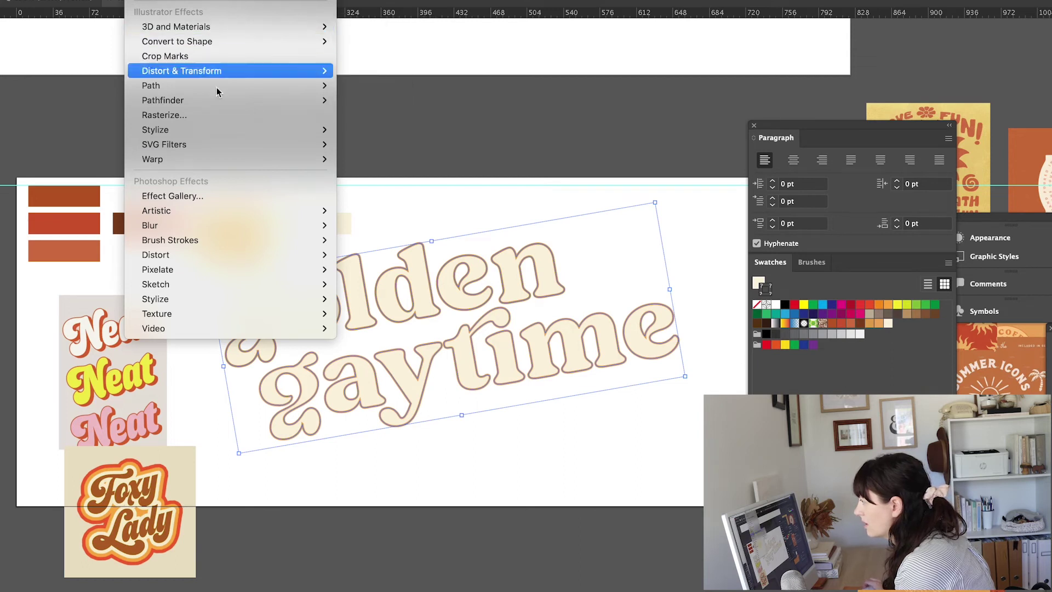
{"action": "mouse_move", "coordinate": [208, 132]}
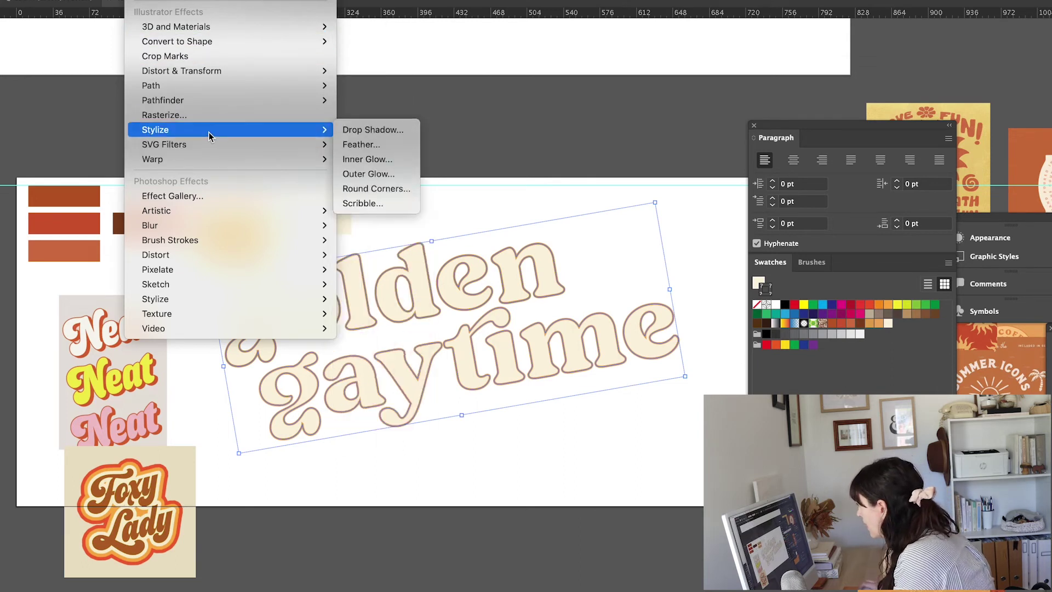
{"action": "left_click", "coordinate": [372, 134]}
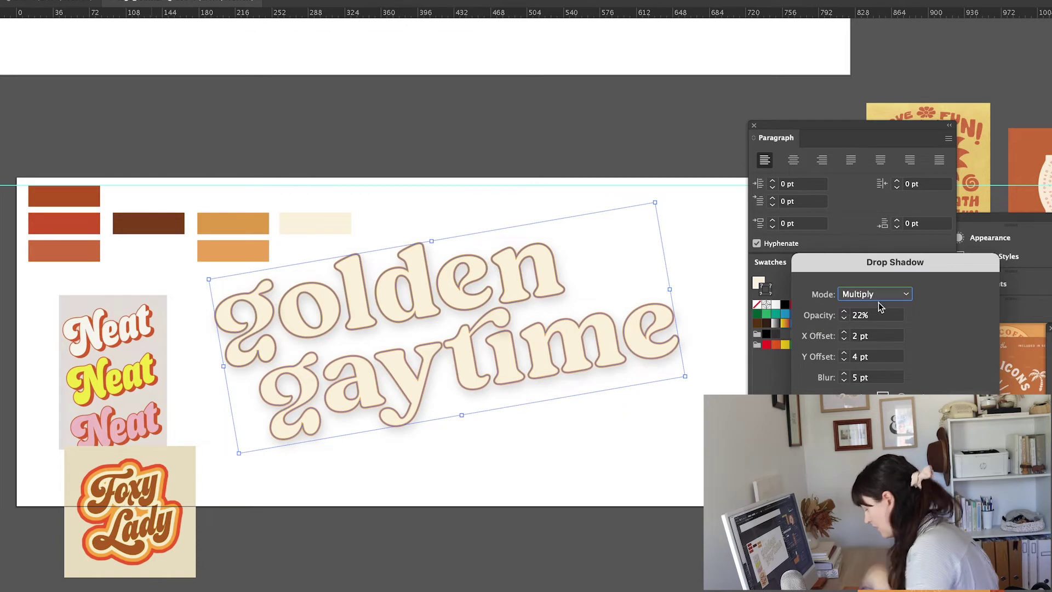
{"action": "left_click_drag", "start_coordinate": [861, 315], "coordinate": [845, 316]}
{"action": "type", "text": "100"}
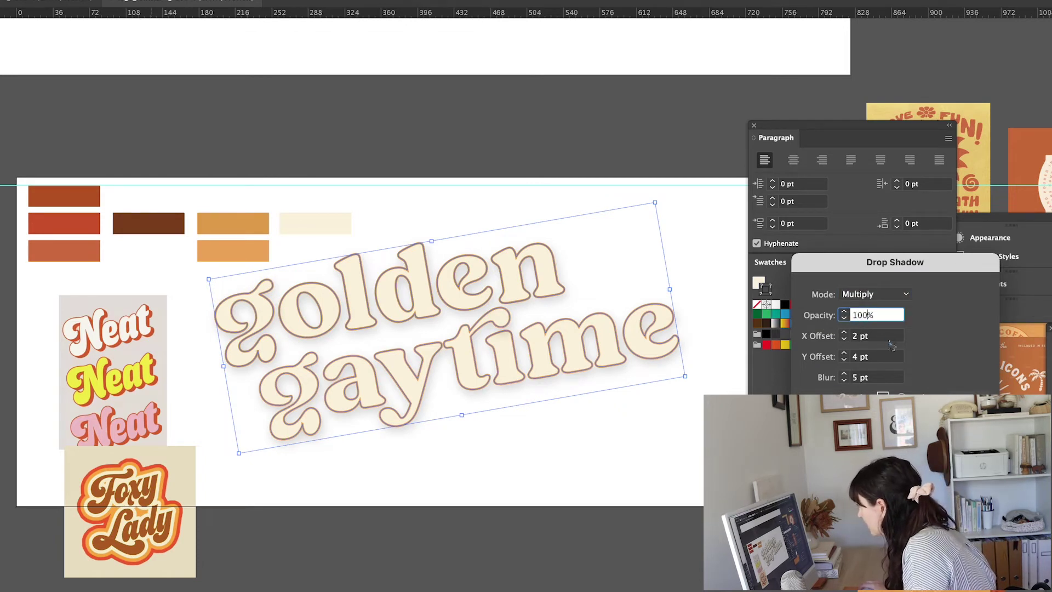
{"action": "left_click", "coordinate": [885, 335]}
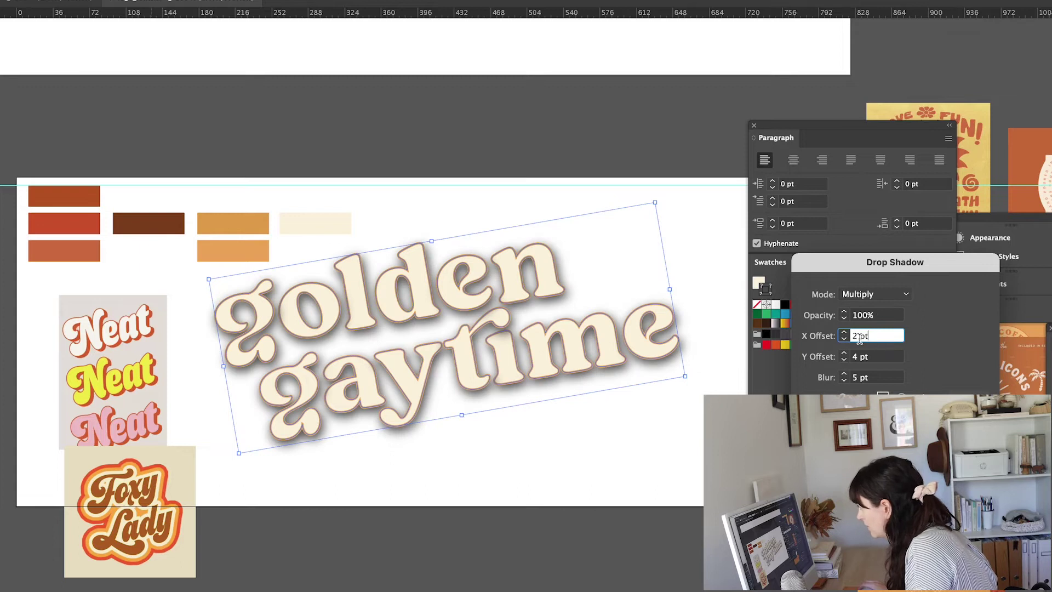
{"action": "left_click", "coordinate": [883, 296]}
{"action": "left_click", "coordinate": [866, 308]}
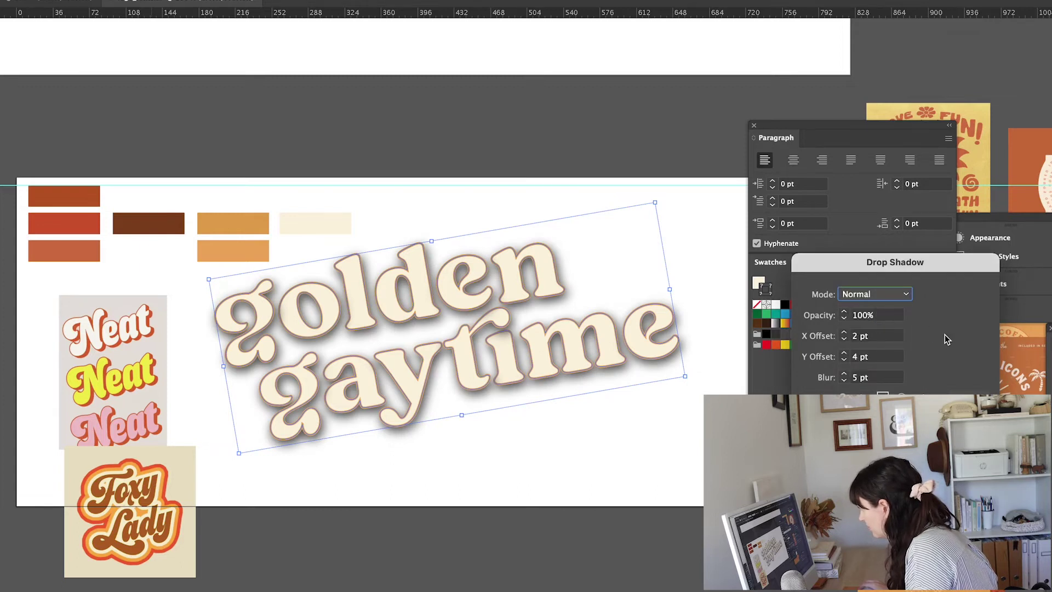
Try an X offset of 0 pt for the lettering's drop shadow
{"action": "left_click", "coordinate": [846, 336]}
{"action": "left_click", "coordinate": [844, 333]}
{"action": "left_click", "coordinate": [845, 339]}
{"action": "left_click", "coordinate": [844, 339]}
{"action": "left_click", "coordinate": [844, 339]}
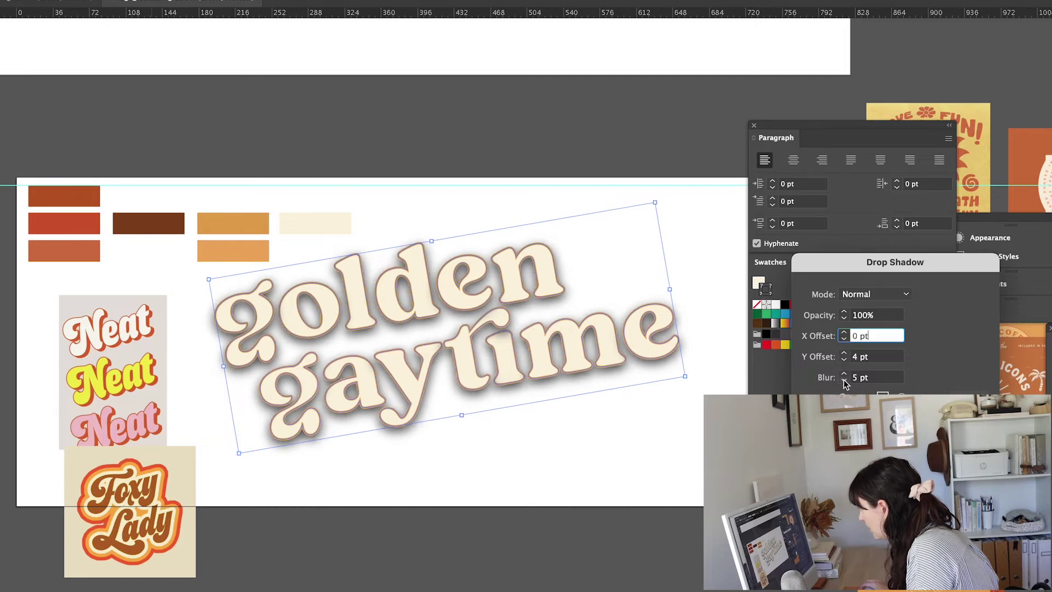
Reduce the drop shadow's blur to 0 pt for a hard edge
{"action": "left_click", "coordinate": [844, 381]}
{"action": "left_click", "coordinate": [843, 382]}
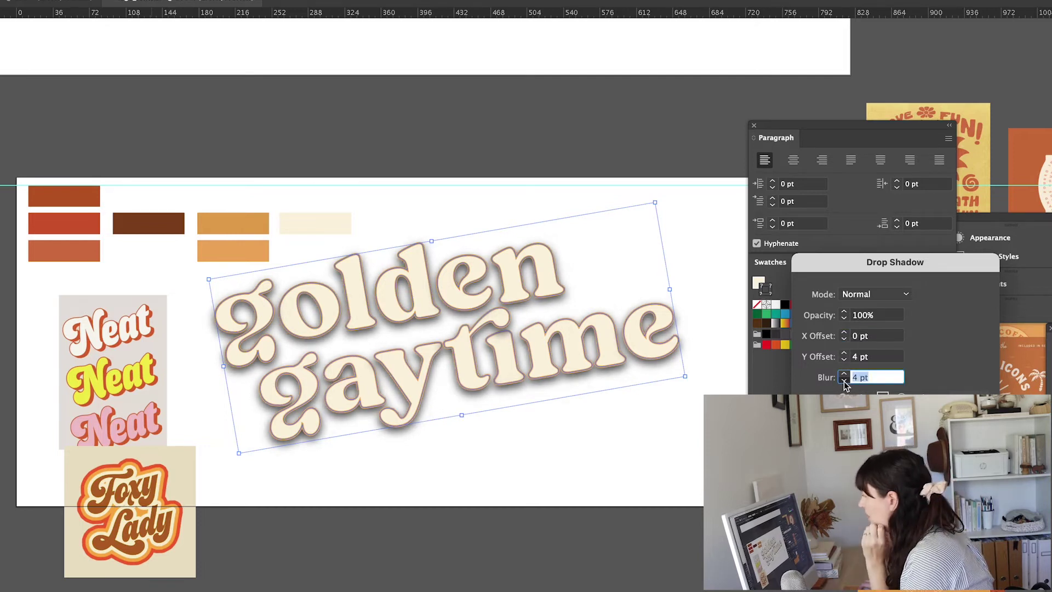
{"action": "left_click", "coordinate": [843, 381]}
{"action": "left_click", "coordinate": [844, 381]}
{"action": "left_click", "coordinate": [844, 381]}
{"action": "left_click", "coordinate": [844, 382]}
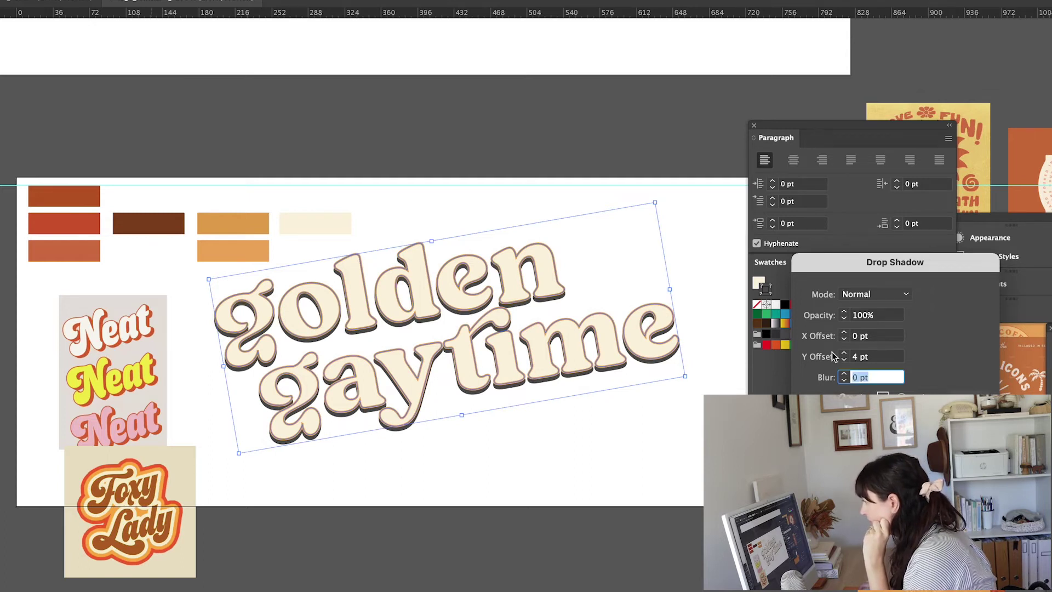
Set the drop shadow's X offset to 4 pt, matching a Y offset of 4 pt
{"action": "left_click", "coordinate": [843, 331]}
{"action": "left_click", "coordinate": [843, 332]}
{"action": "left_click", "coordinate": [843, 332]}
{"action": "left_click", "coordinate": [843, 332]}
{"action": "left_click", "coordinate": [843, 360]}
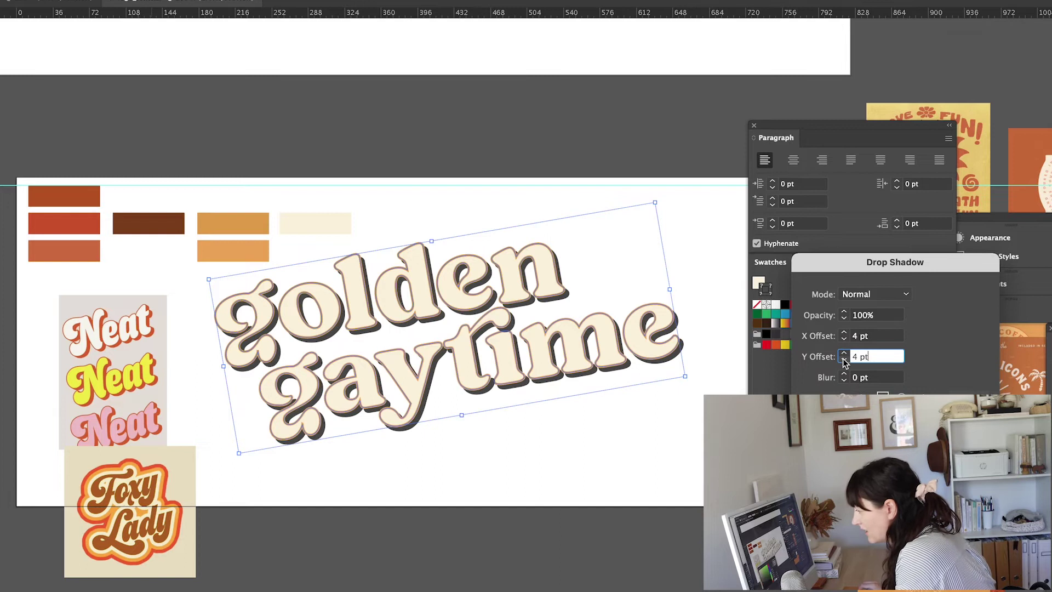
Change the drop shadow's colour to the burnt-orange swatch C=20 M=73 Y=100
{"action": "left_click", "coordinate": [882, 395]}
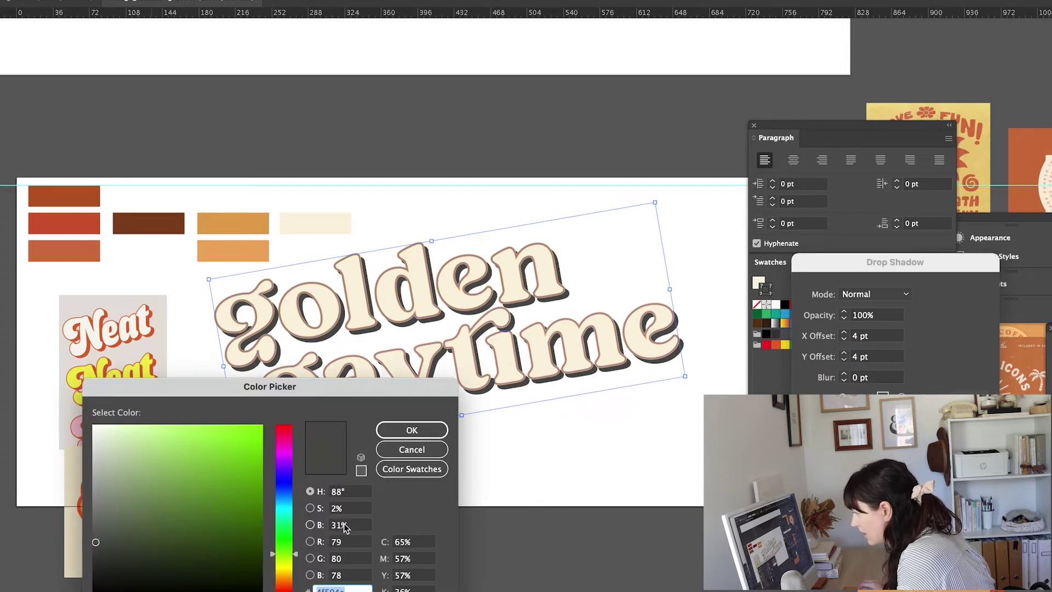
{"action": "left_click", "coordinate": [409, 468]}
{"action": "scroll", "coordinate": [186, 516], "scroll_direction": "down", "scroll_amount": 10}
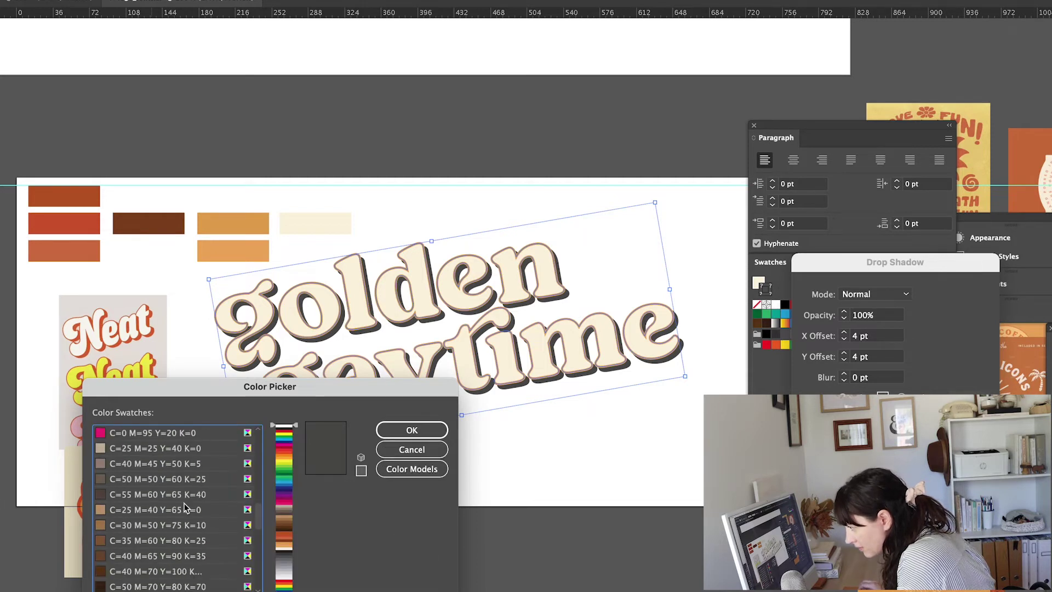
{"action": "scroll", "coordinate": [184, 507], "scroll_direction": "down", "scroll_amount": 6}
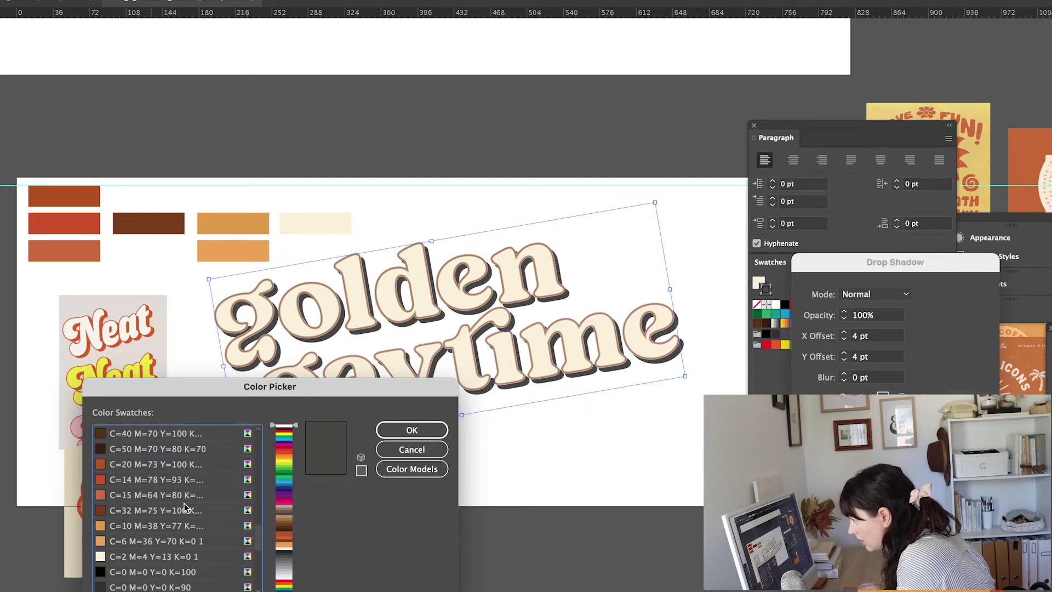
{"action": "left_click", "coordinate": [116, 466]}
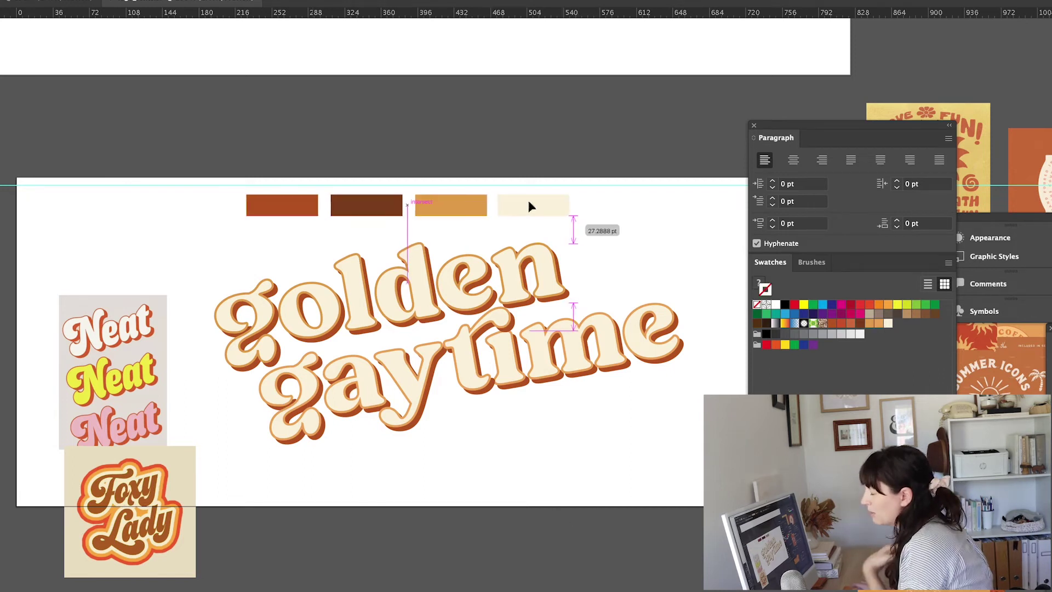
Position the row of burnt-orange, brown, mustard and cream swatches above the golden gaytime lettering
{"action": "left_click_drag", "start_coordinate": [528, 200], "coordinate": [504, 199]}
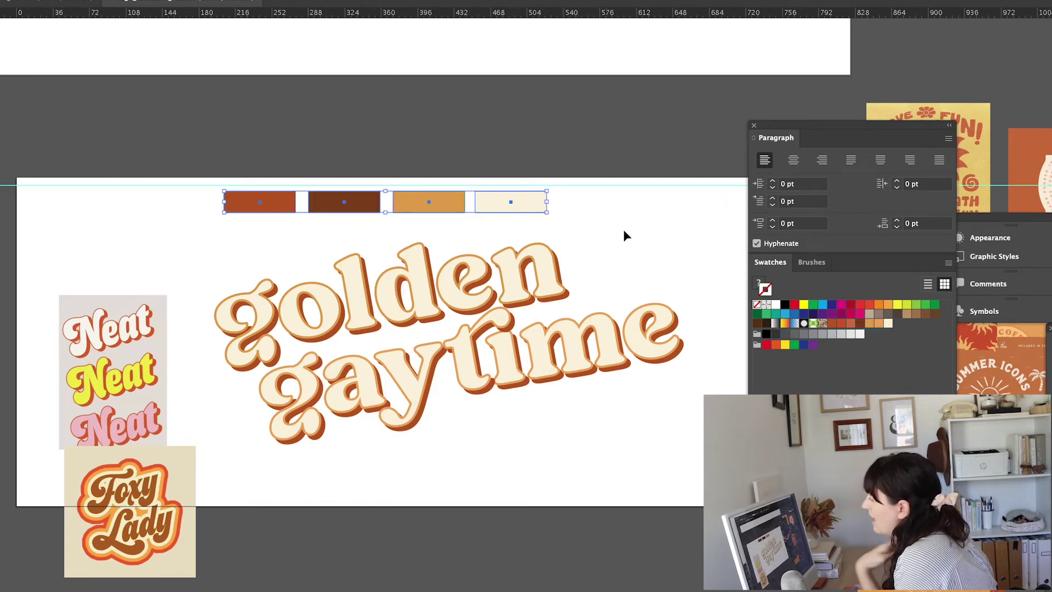
{"action": "left_click", "coordinate": [625, 233]}
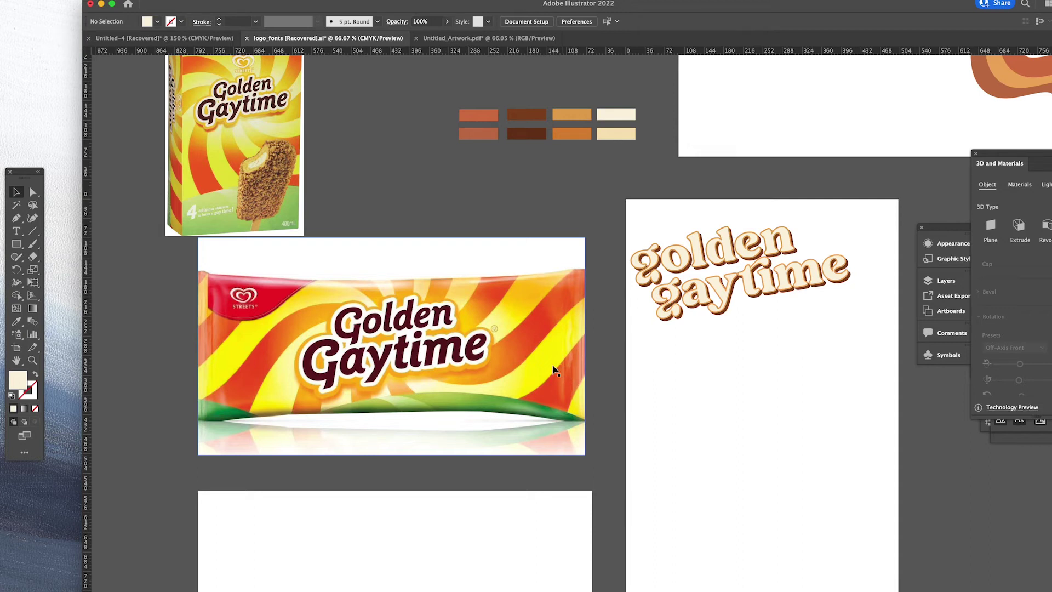
{"action": "scroll", "coordinate": [530, 263], "scroll_direction": "down", "scroll_amount": 5}
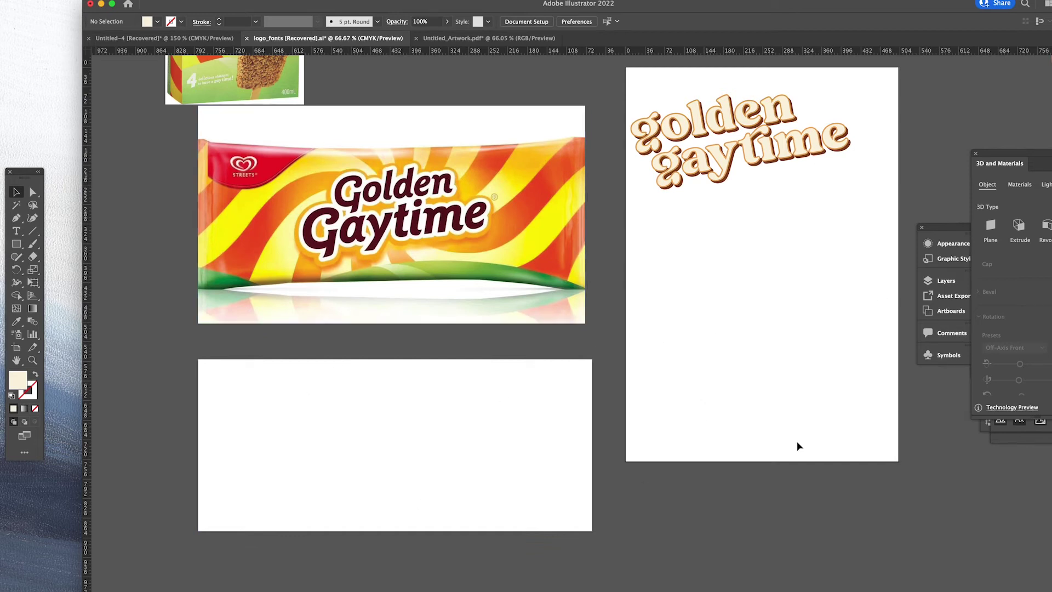
{"action": "scroll", "coordinate": [606, 300], "scroll_direction": "right", "scroll_amount": 4}
{"action": "scroll", "coordinate": [606, 300], "scroll_direction": "left", "scroll_amount": 7}
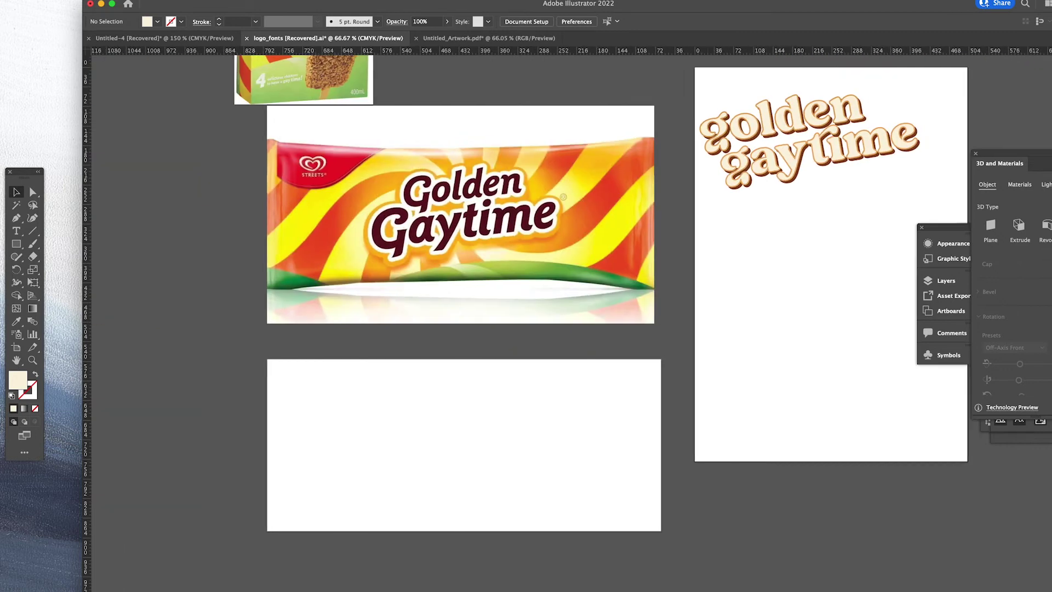
Move the golden gaytime lettering off the portrait artboard into the empty space above the wrapper photo
{"action": "scroll", "coordinate": [606, 300], "scroll_direction": "up", "scroll_amount": 2}
{"action": "scroll", "coordinate": [607, 300], "scroll_direction": "up", "scroll_amount": 5}
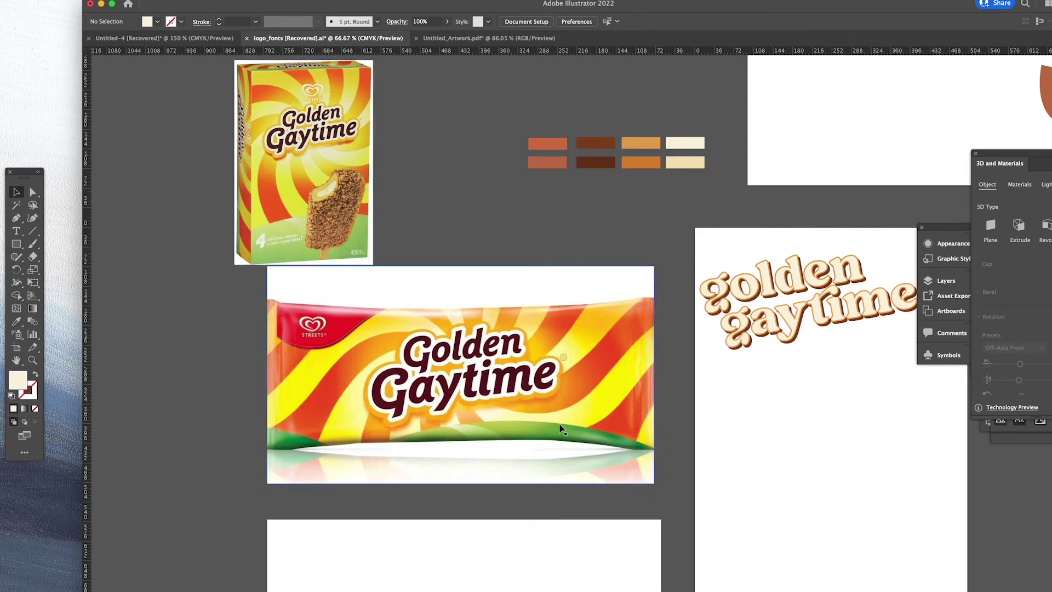
{"action": "scroll", "coordinate": [658, 563], "scroll_direction": "right", "scroll_amount": 5}
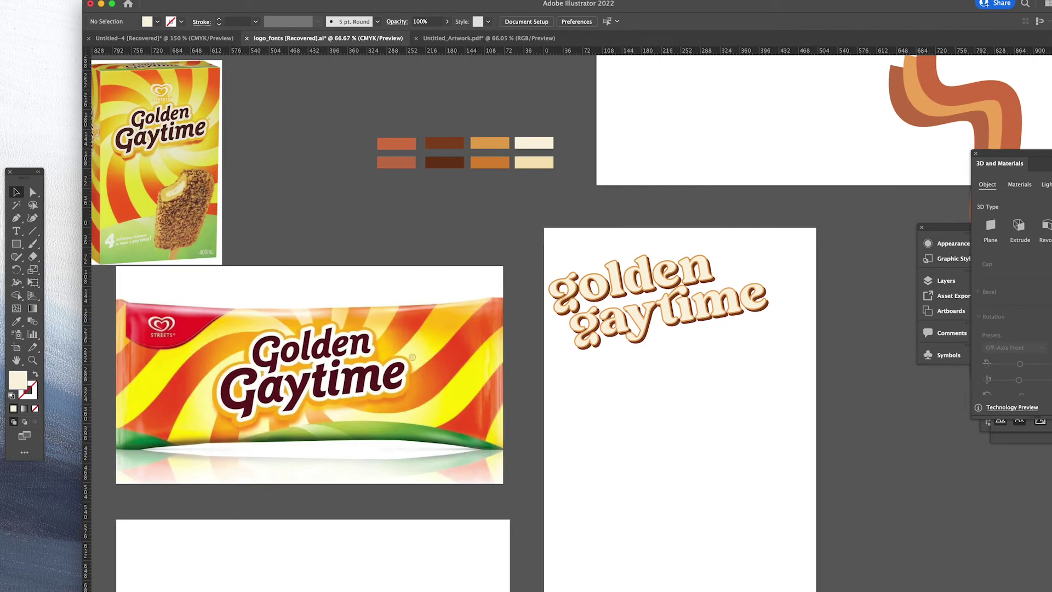
{"action": "scroll", "coordinate": [376, 355], "scroll_direction": "down", "scroll_amount": 3}
{"action": "scroll", "coordinate": [377, 355], "scroll_direction": "down", "scroll_amount": 1}
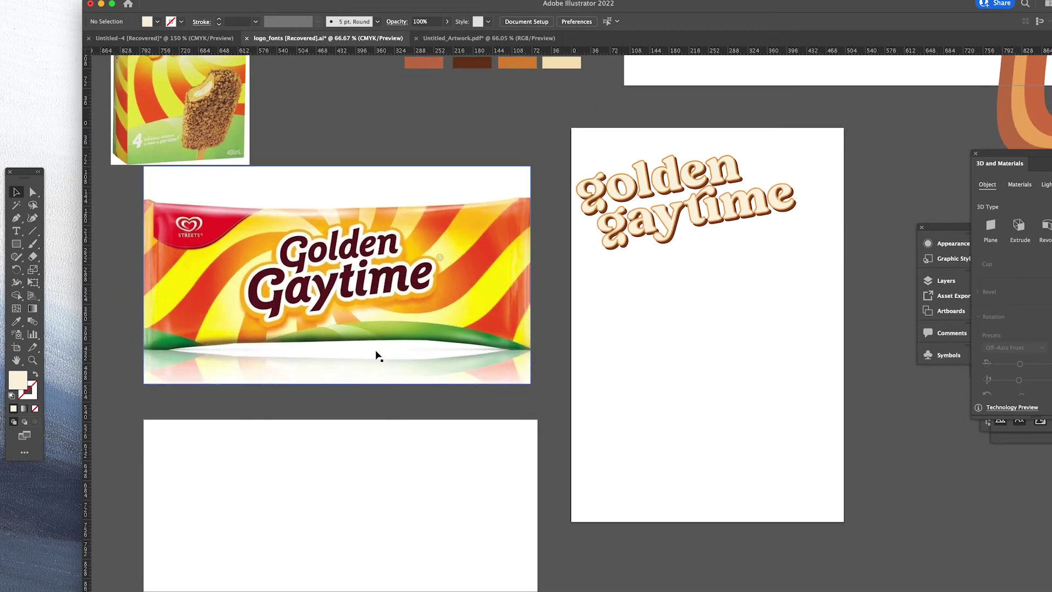
{"action": "scroll", "coordinate": [383, 293], "scroll_direction": "up", "scroll_amount": 6}
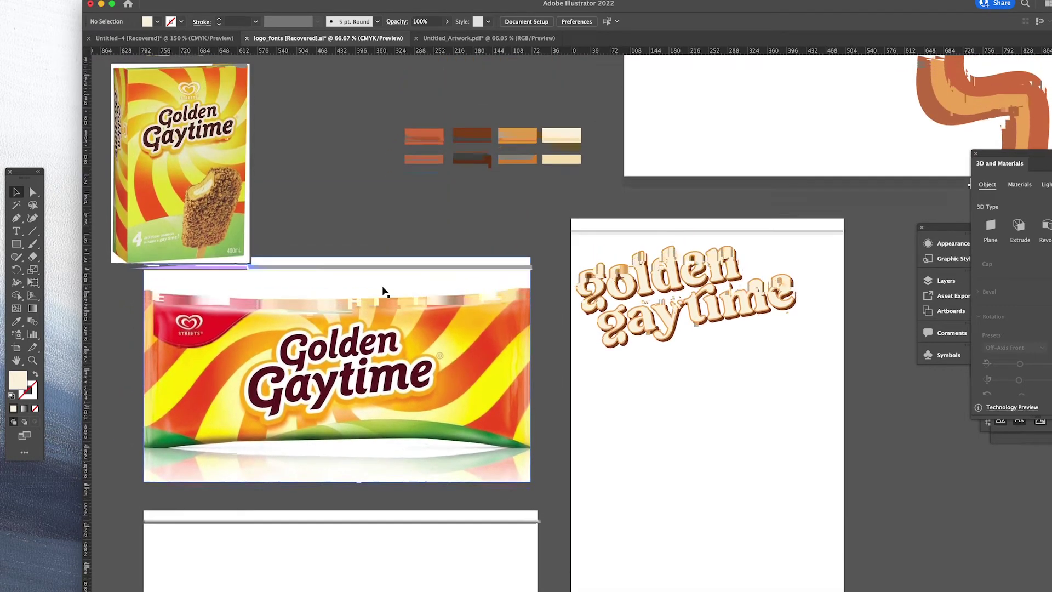
{"action": "scroll", "coordinate": [567, 310], "scroll_direction": "down", "scroll_amount": 5}
{"action": "left_click_drag", "start_coordinate": [569, 181], "coordinate": [822, 270]}
{"action": "left_click_drag", "start_coordinate": [773, 231], "coordinate": [493, 153]}
{"action": "left_click", "coordinate": [570, 221]}
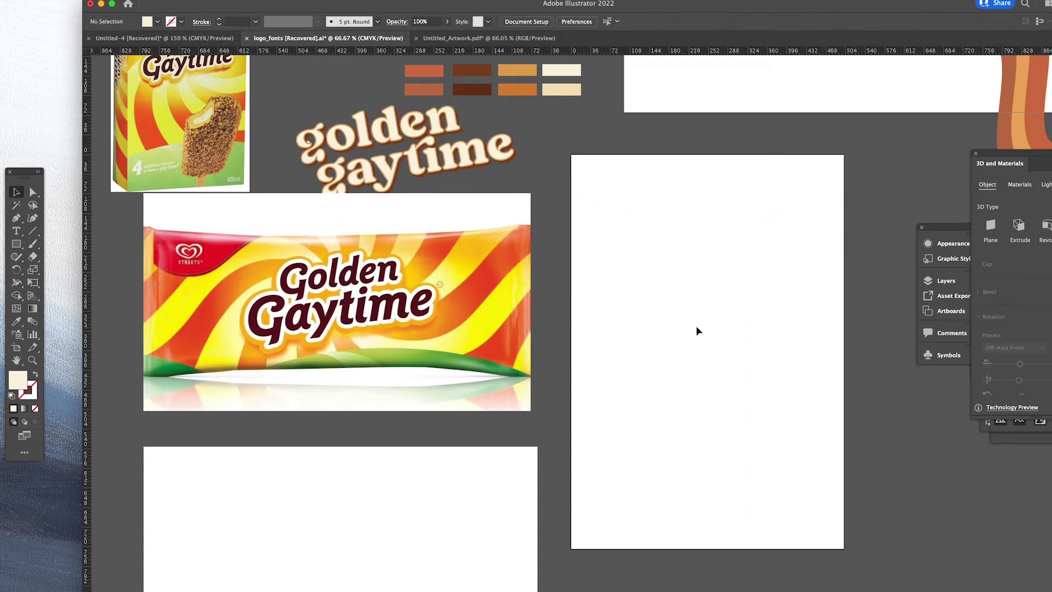
Paste the black beach-and-sun illustration and position it on the portrait artboard
{"action": "key", "text": "super+v"}
{"action": "left_click_drag", "start_coordinate": [565, 195], "coordinate": [689, 215]}
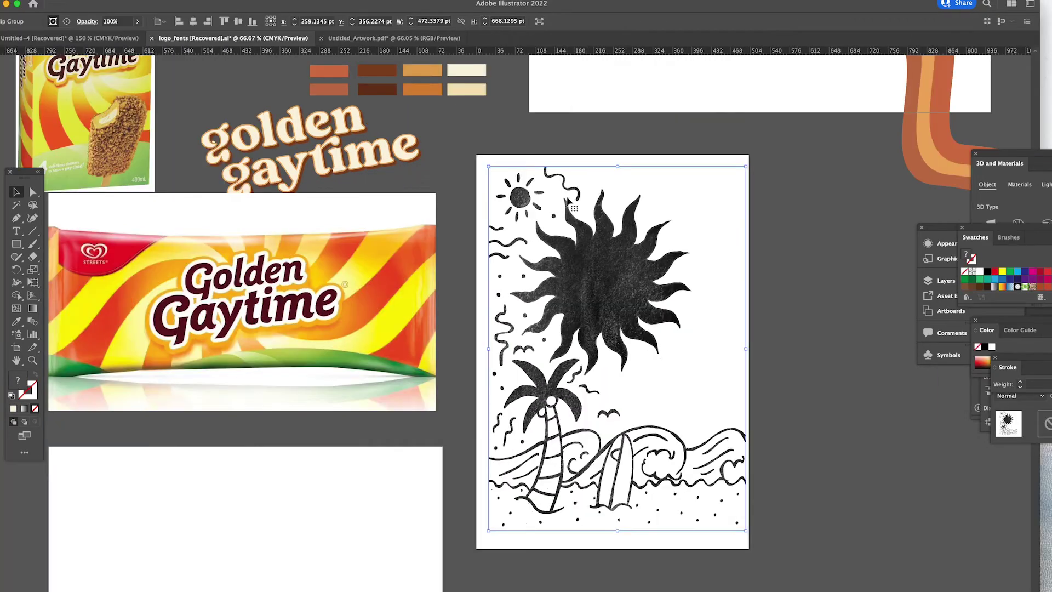
{"action": "left_click_drag", "start_coordinate": [590, 261], "coordinate": [582, 255]}
Image-trace the beach illustration, accepting the large image size, and expand the tracing into vector paths
{"action": "left_click", "coordinate": [184, 2]}
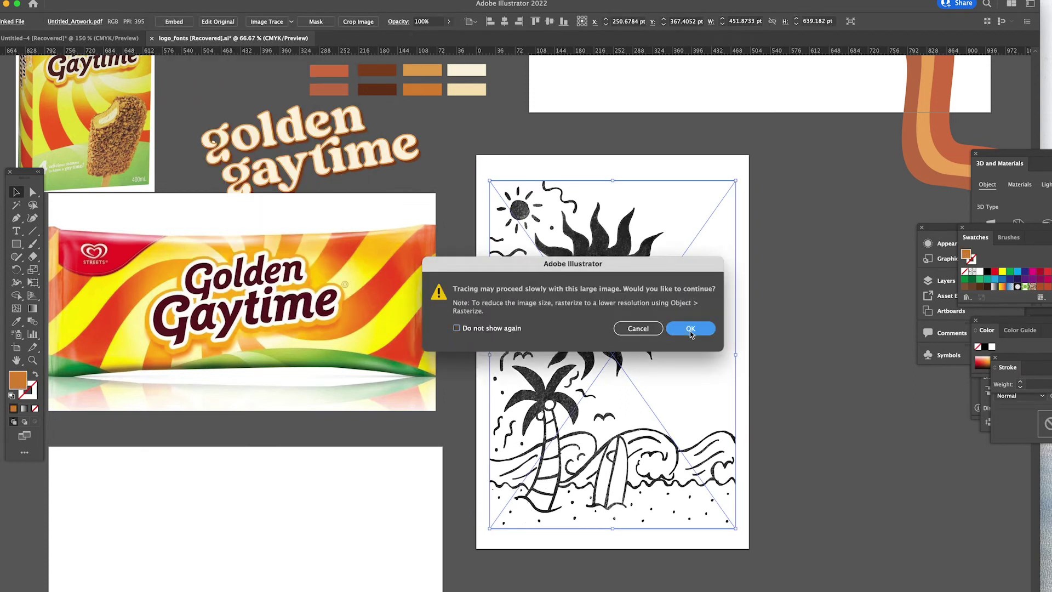
{"action": "left_click", "coordinate": [690, 329]}
{"action": "left_click_drag", "start_coordinate": [627, 294], "coordinate": [618, 271]}
{"action": "right_click", "coordinate": [619, 271]}
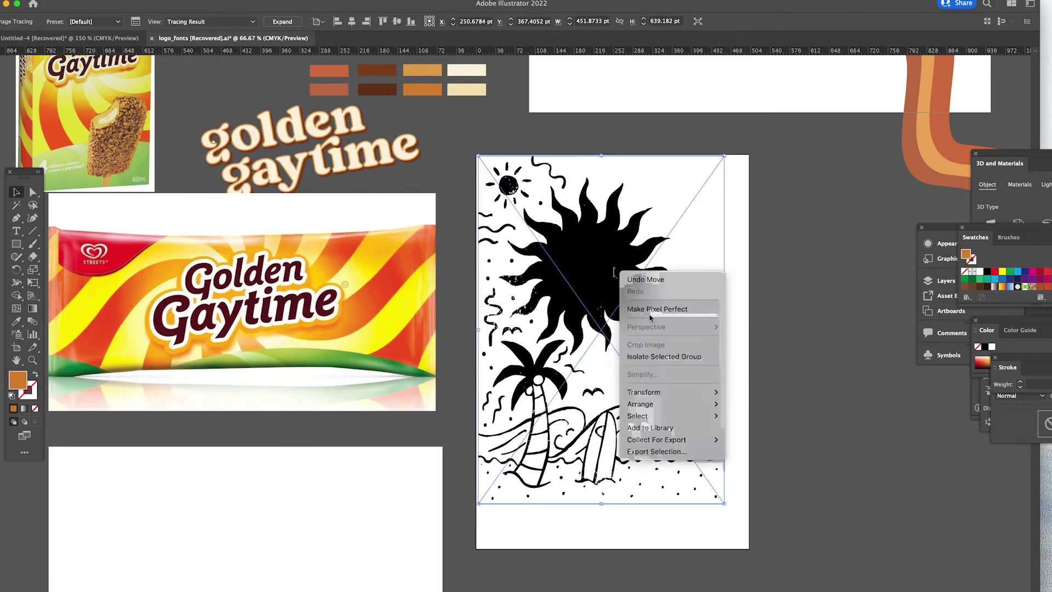
{"action": "left_click", "coordinate": [282, 22]}
Ungroup the traced illustration and move the large sun off the artboard
{"action": "right_click", "coordinate": [573, 282]}
{"action": "left_click", "coordinate": [597, 379]}
{"action": "left_click", "coordinate": [620, 190]}
{"action": "mouse_move", "coordinate": [620, 192]}
{"action": "left_mouse_down"}
{"action": "mouse_move", "coordinate": [887, 385]}
{"action": "mouse_move", "coordinate": [924, 389]}
{"action": "left_mouse_up"}
{"action": "left_click", "coordinate": [469, 154]}
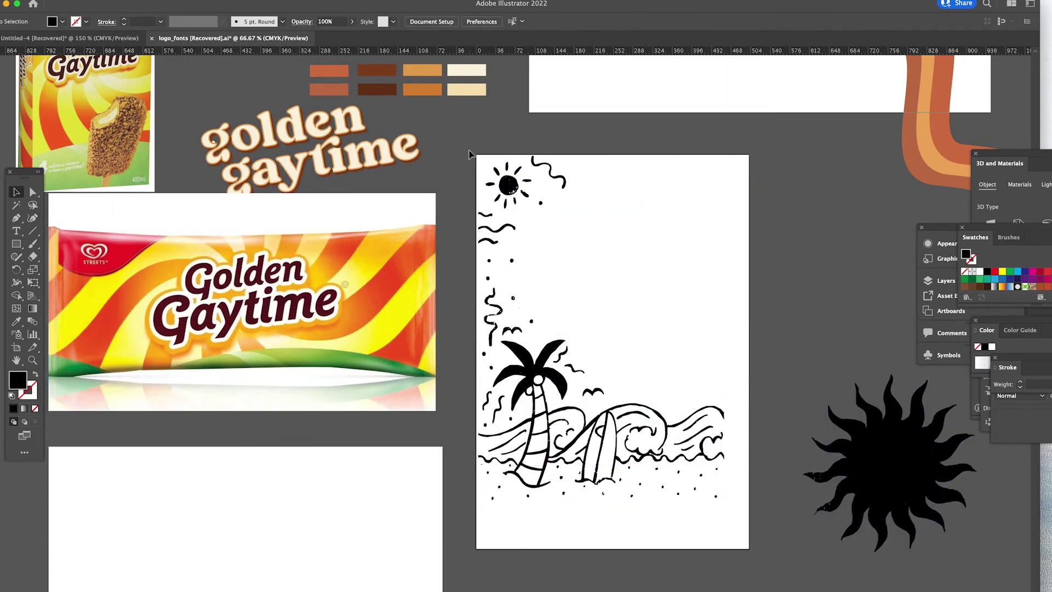
Move the small sun with its squiggles, and the palm-and-waves scene, off the artboard
{"action": "left_click_drag", "start_coordinate": [468, 154], "coordinate": [575, 334]}
{"action": "left_click_drag", "start_coordinate": [508, 186], "coordinate": [795, 206]}
{"action": "left_click_drag", "start_coordinate": [471, 335], "coordinate": [734, 501]}
{"action": "left_click_drag", "start_coordinate": [704, 454], "coordinate": [965, 590]}
Cover the portrait artboard with a pale sand-coloured rectangle and place the large sun on it
{"action": "key", "text": "m"}
{"action": "mouse_move", "coordinate": [479, 91]}
{"action": "left_mouse_down"}
{"action": "mouse_move", "coordinate": [732, 482]}
{"action": "mouse_move", "coordinate": [748, 483]}
{"action": "mouse_move", "coordinate": [476, 90]}
{"action": "left_mouse_up"}
{"action": "scroll", "coordinate": [90, 205], "scroll_direction": "up", "scroll_amount": 3}
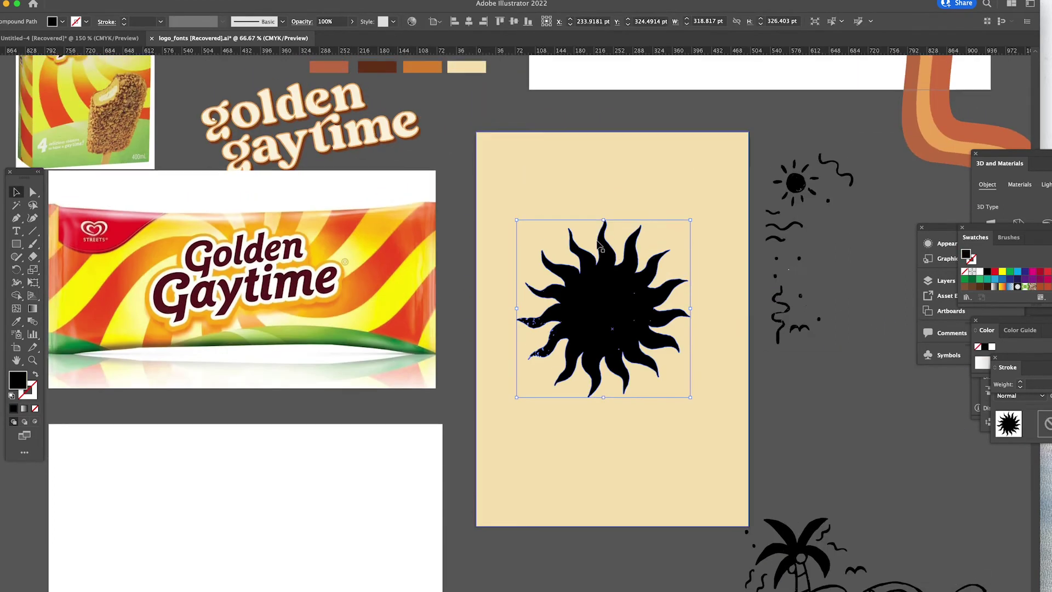
Fill the large sun with the lightest cream and bring the golden gaytime lettering to the front, centred over it
{"action": "left_click_drag", "start_coordinate": [613, 274], "coordinate": [635, 260]}
{"action": "scroll", "coordinate": [509, 285], "scroll_direction": "up", "scroll_amount": 1}
{"action": "right_click", "coordinate": [689, 313]}
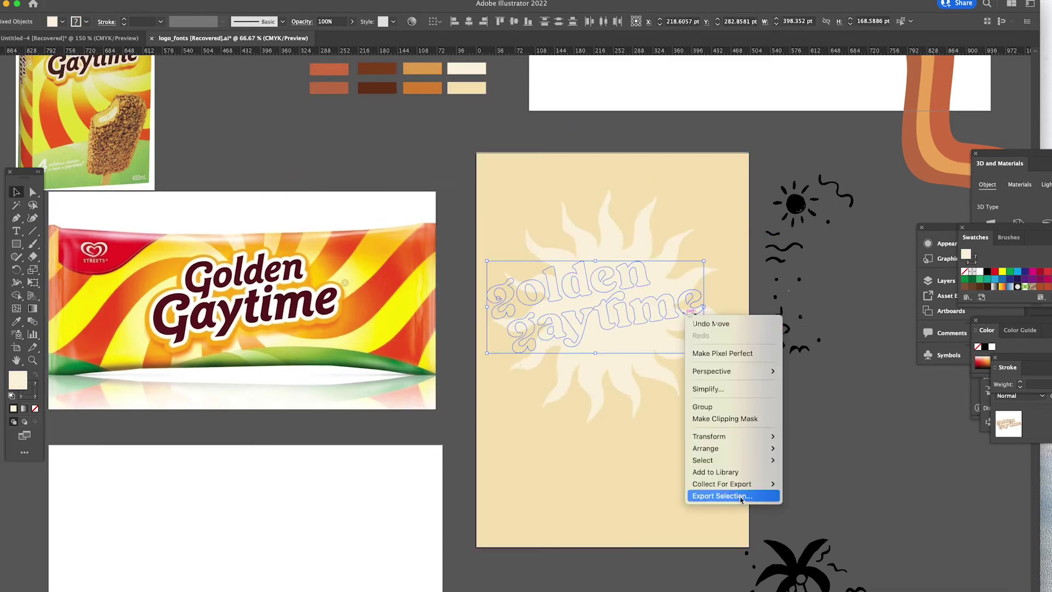
{"action": "left_click", "coordinate": [811, 448]}
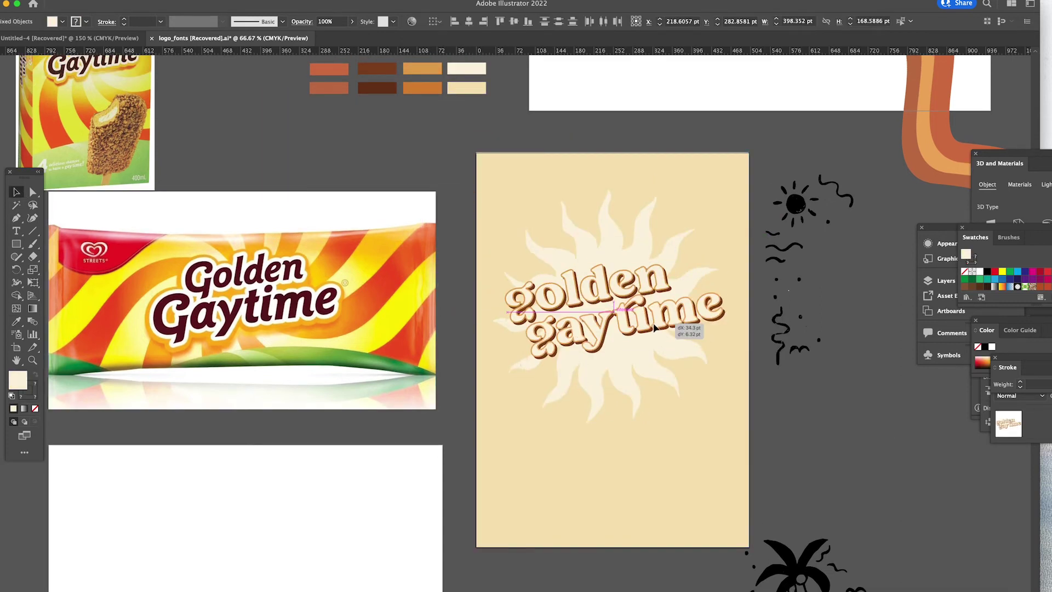
{"action": "left_click", "coordinate": [811, 481]}
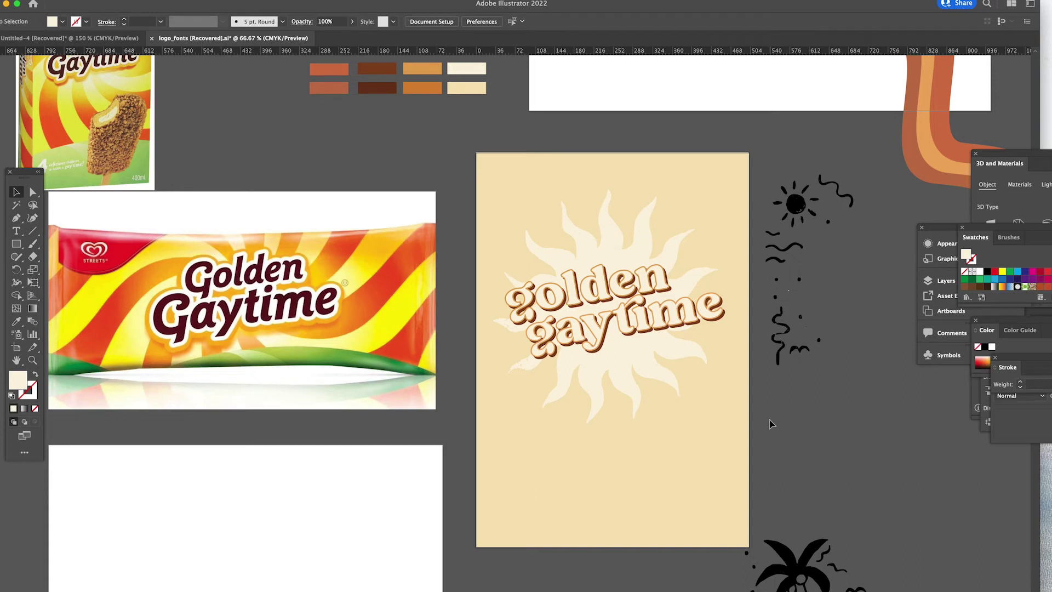
Recolour all the golden gaytime letters with the mustard swatch, leaving the sun and background out of the selection
{"action": "left_click", "coordinate": [630, 318]}
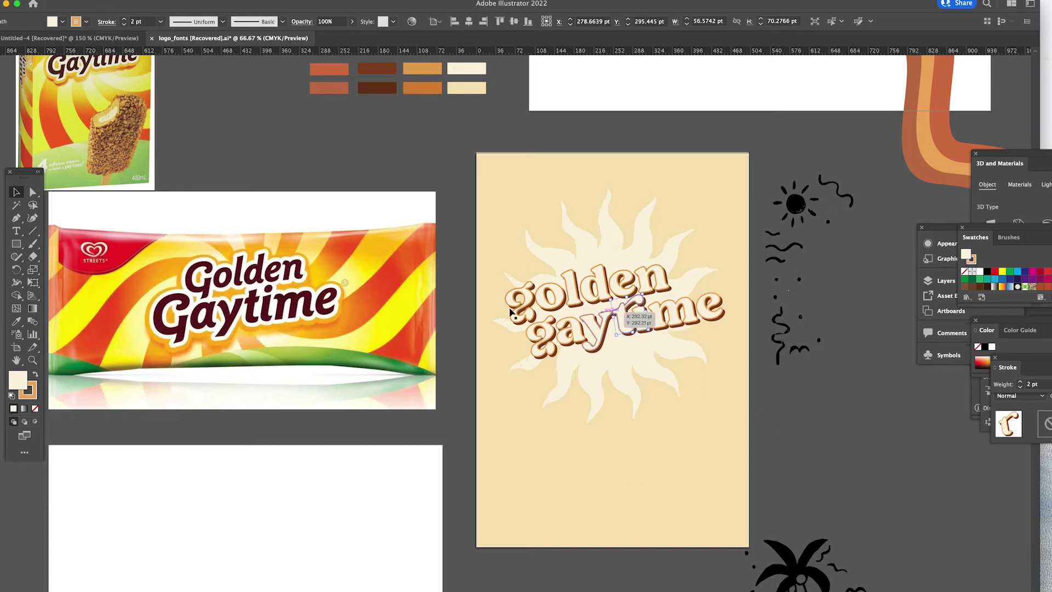
{"action": "left_click", "coordinate": [468, 295]}
{"action": "key", "text": "super+a"}
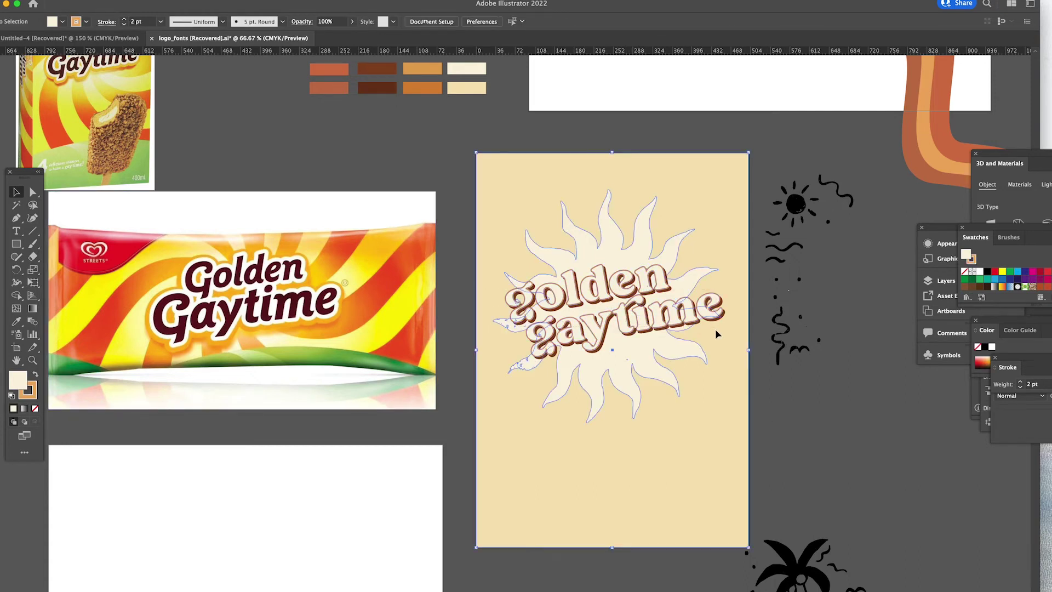
{"action": "left_click", "coordinate": [716, 353], "text": "shift"}
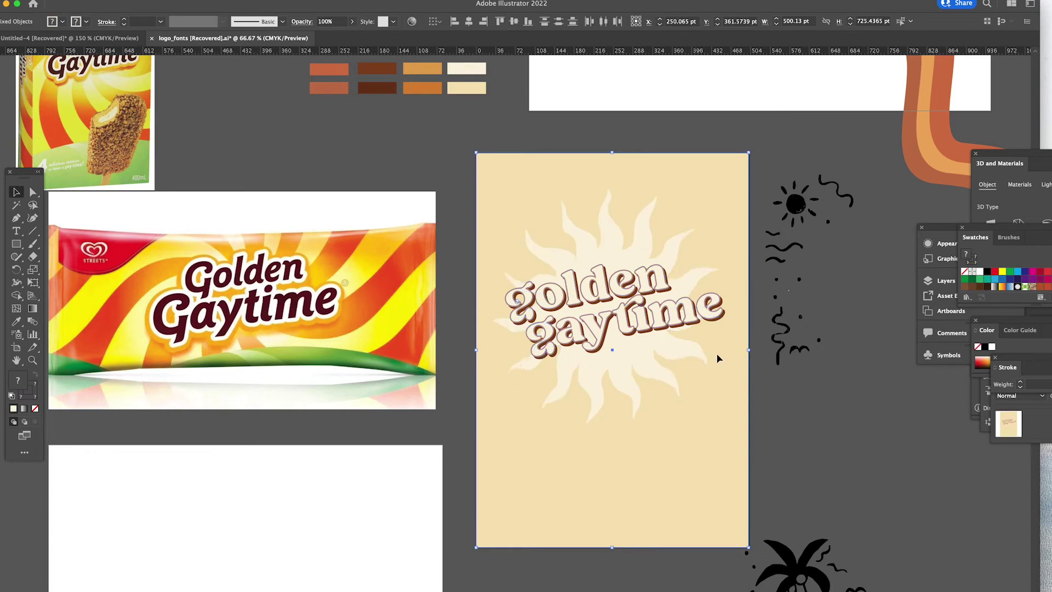
{"action": "left_click", "coordinate": [15, 323]}
{"action": "left_click", "coordinate": [407, 73]}
{"action": "key", "text": "v"}
{"action": "left_click", "coordinate": [360, 162]}
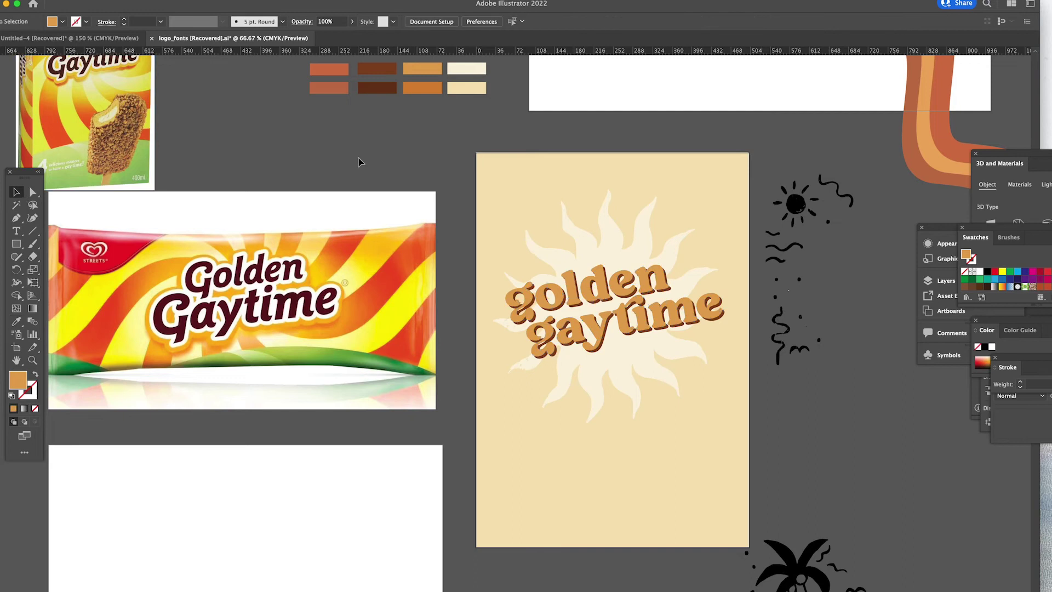
Undo the mustard lettering fill and restore it to compare both versions
{"action": "left_click_drag", "start_coordinate": [474, 291], "coordinate": [751, 331]}
{"action": "left_click", "coordinate": [795, 416]}
{"action": "key", "text": "super+z"}
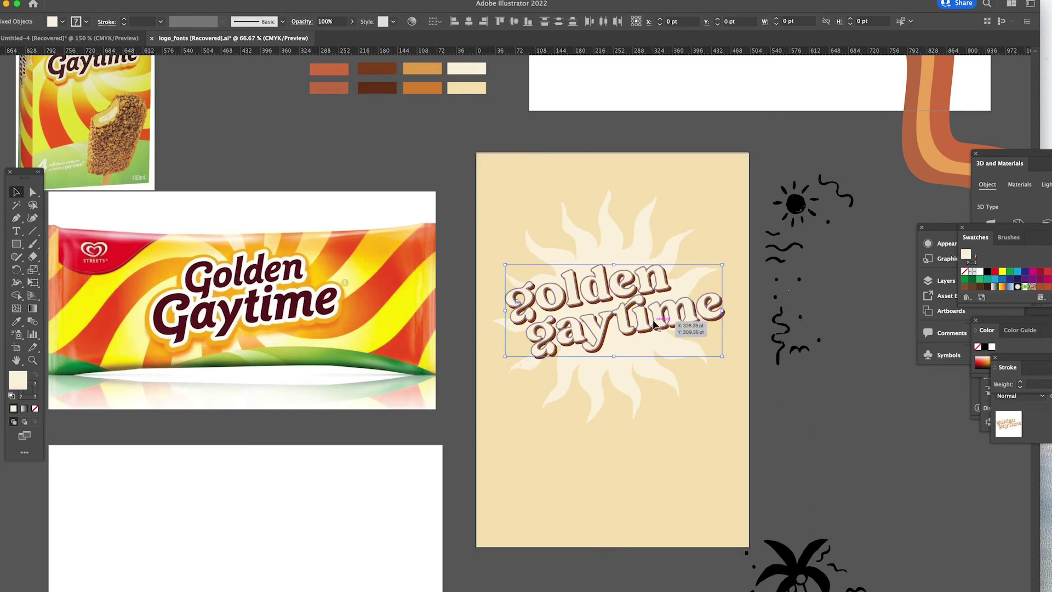
{"action": "key", "text": "i"}
{"action": "key", "text": "super+shift+z"}
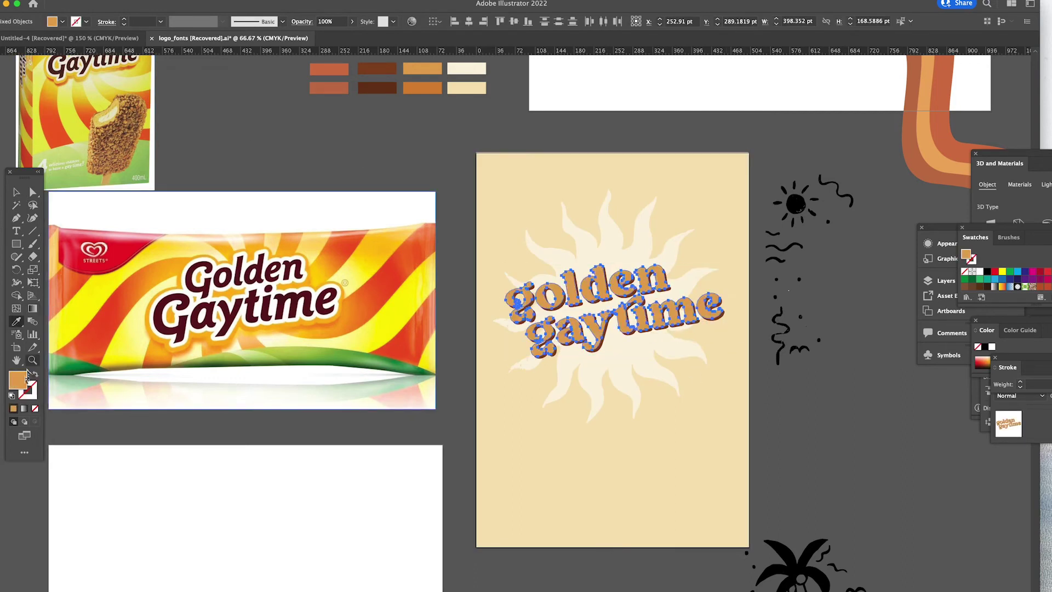
Try a 1 pt red-orange outline on the mustard lettering
{"action": "left_click", "coordinate": [29, 388]}
{"action": "left_click", "coordinate": [338, 71]}
{"action": "key", "text": "super+z"}
{"action": "left_click_drag", "start_coordinate": [1013, 227], "coordinate": [828, 169]}
{"action": "left_click_drag", "start_coordinate": [844, 230], "coordinate": [31, 387]}
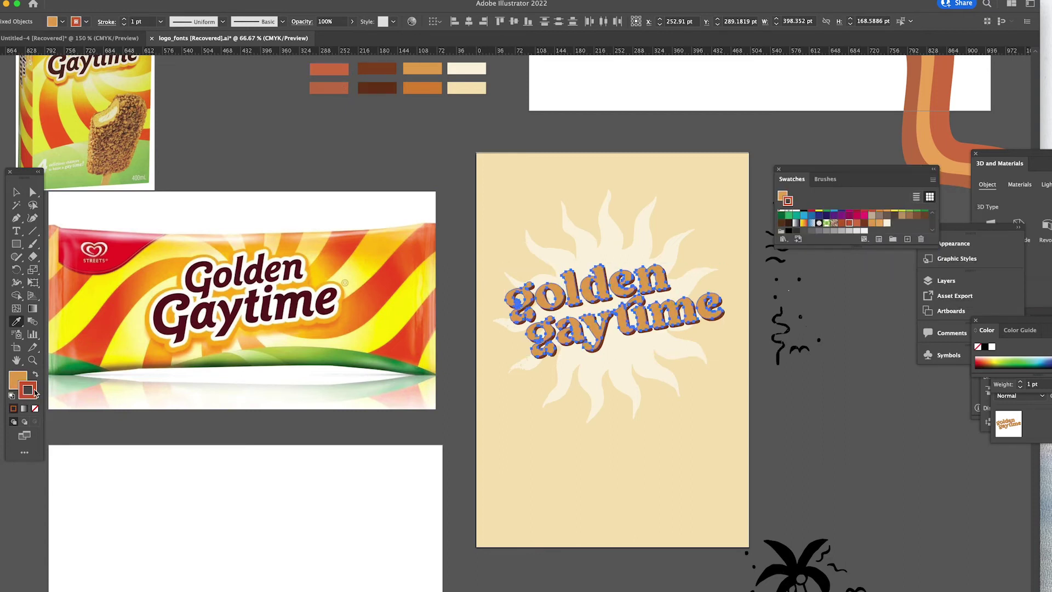
{"action": "left_click", "coordinate": [15, 192]}
{"action": "left_click", "coordinate": [369, 179]}
{"action": "key", "text": "super+z"}
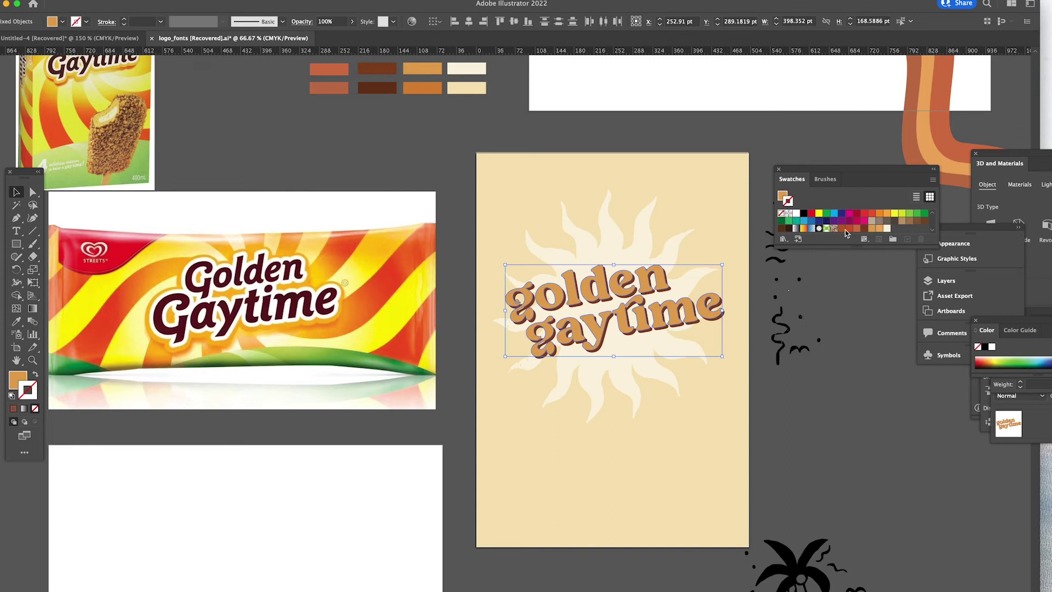
Give the mustard lettering a burnt-orange outline with a weight of 2 pt
{"action": "left_click_drag", "start_coordinate": [844, 229], "coordinate": [30, 390]}
{"action": "left_click", "coordinate": [124, 18]}
{"action": "left_click", "coordinate": [123, 19]}
{"action": "left_click", "coordinate": [124, 24]}
{"action": "left_click", "coordinate": [244, 99]}
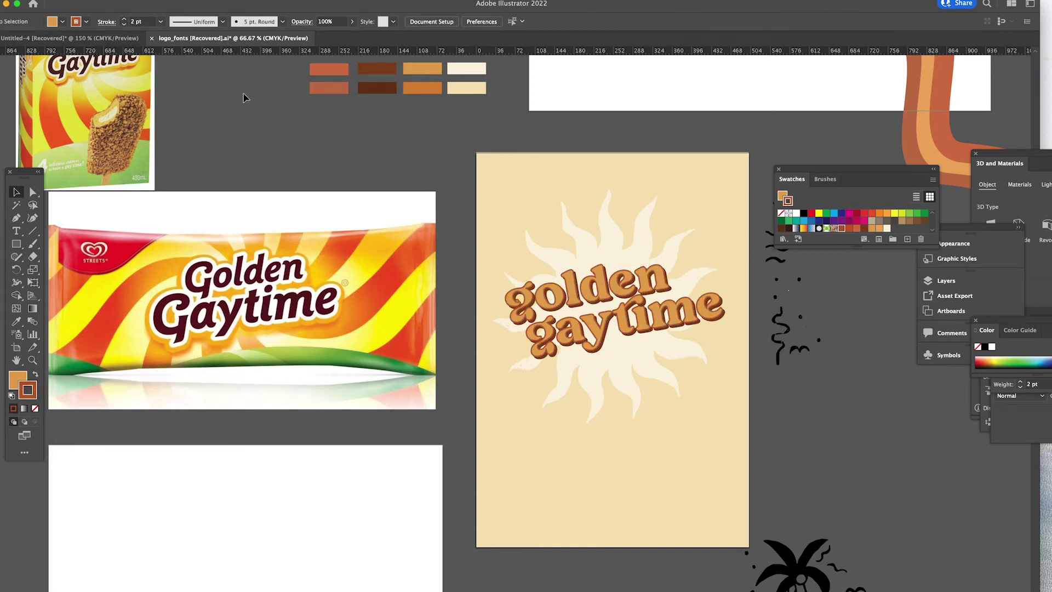
{"action": "scroll", "coordinate": [471, 226], "scroll_direction": "up", "scroll_amount": 3}
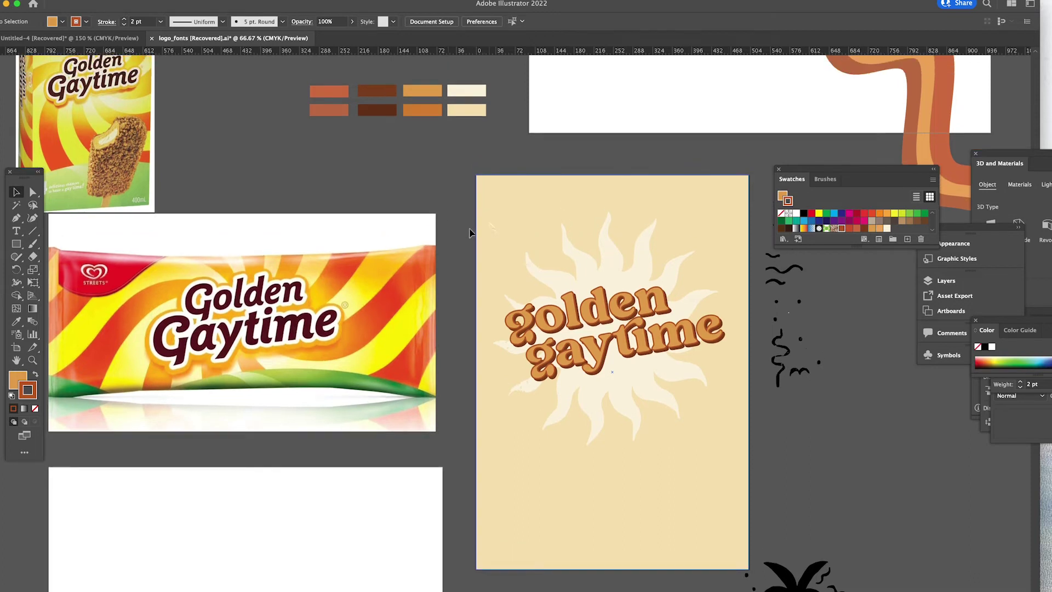
{"action": "scroll", "coordinate": [489, 225], "scroll_direction": "down", "scroll_amount": 3}
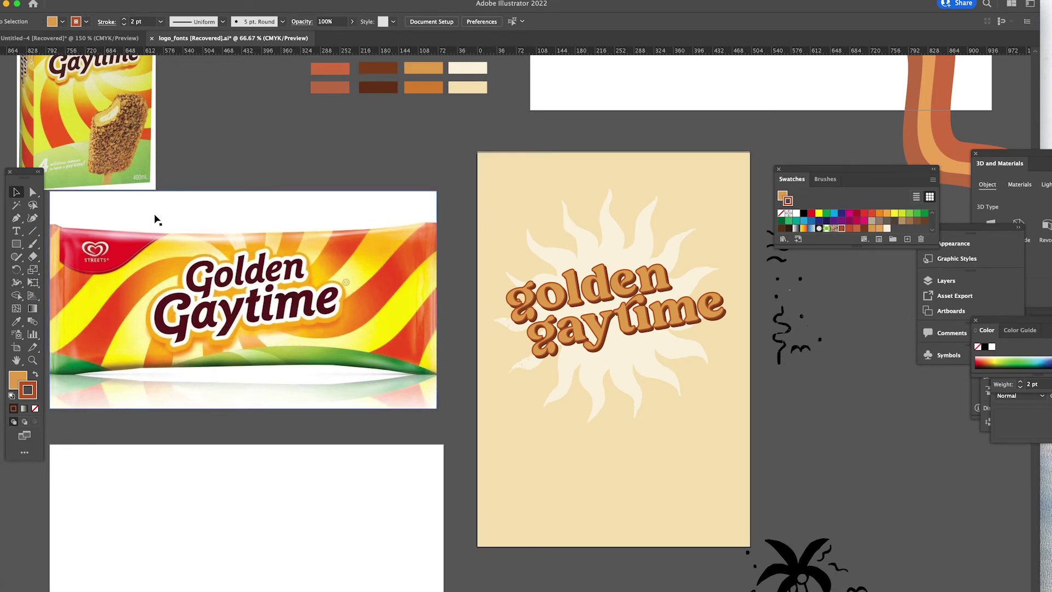
{"action": "scroll", "coordinate": [155, 219], "scroll_direction": "up", "scroll_amount": 3}
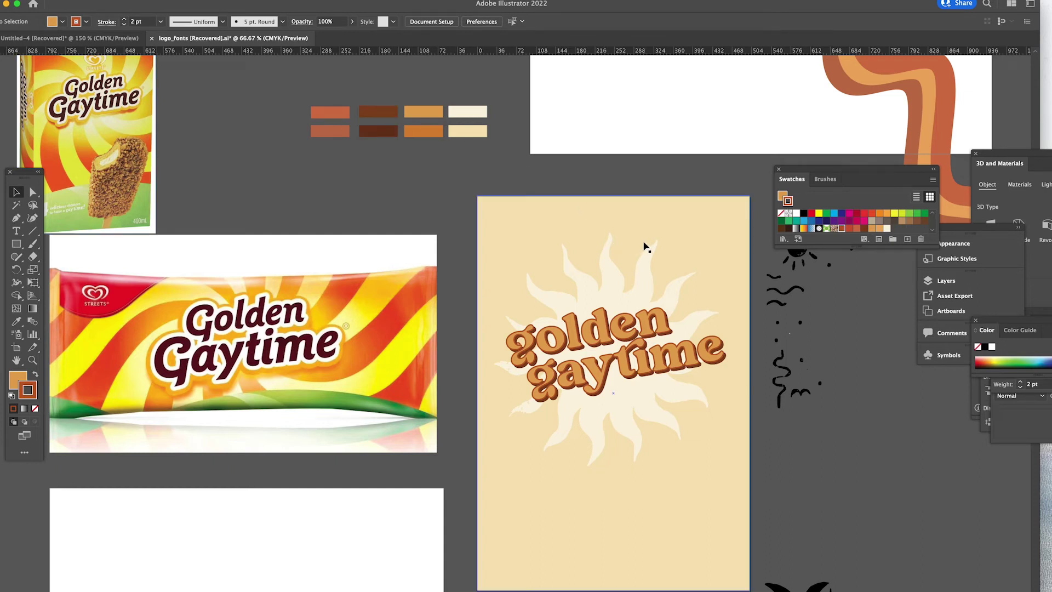
{"action": "scroll", "coordinate": [645, 247], "scroll_direction": "down", "scroll_amount": 3}
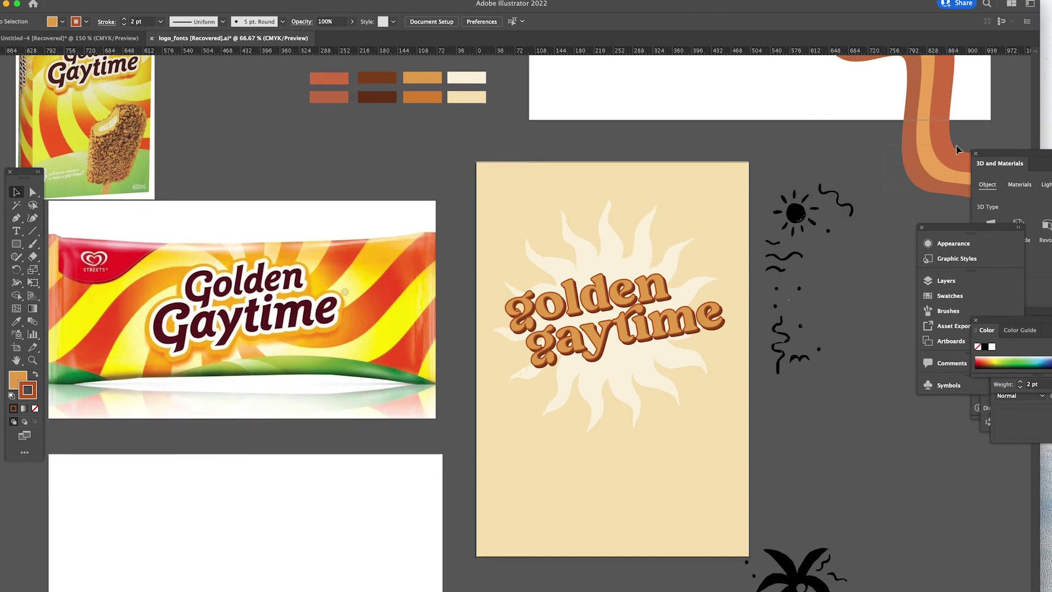
Move the three-band wavy ribbon onto the portrait artboard and send the background rectangle to the back
{"action": "mouse_move", "coordinate": [957, 149]}
{"action": "left_mouse_down"}
{"action": "mouse_move", "coordinate": [821, 288]}
{"action": "mouse_move", "coordinate": [691, 299]}
{"action": "mouse_move", "coordinate": [748, 260]}
{"action": "mouse_move", "coordinate": [694, 265]}
{"action": "mouse_move", "coordinate": [729, 304]}
{"action": "mouse_move", "coordinate": [720, 270]}
{"action": "mouse_move", "coordinate": [749, 302]}
{"action": "left_mouse_up"}
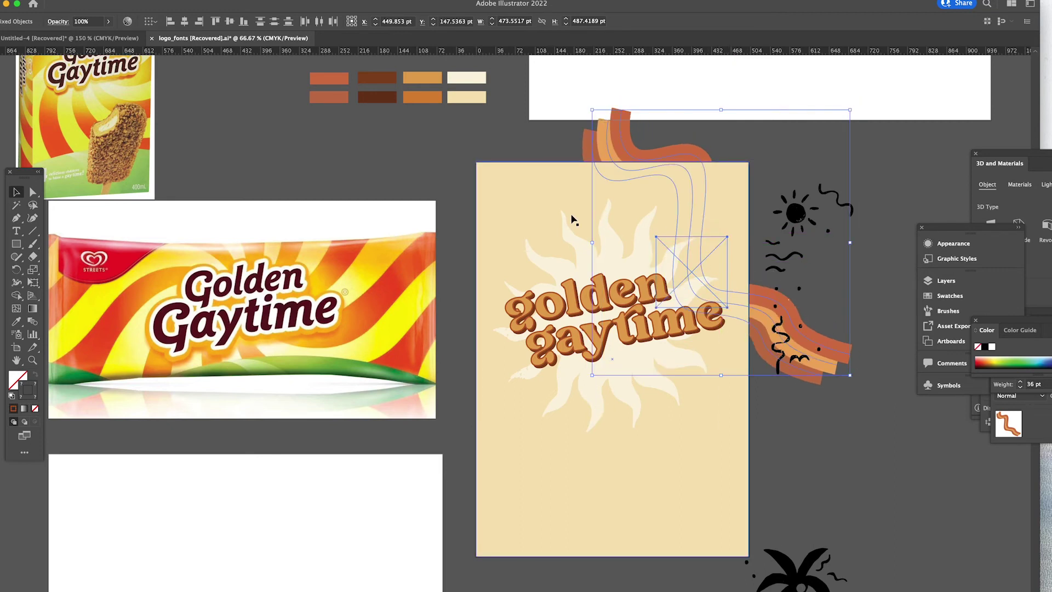
{"action": "left_click", "coordinate": [838, 411]}
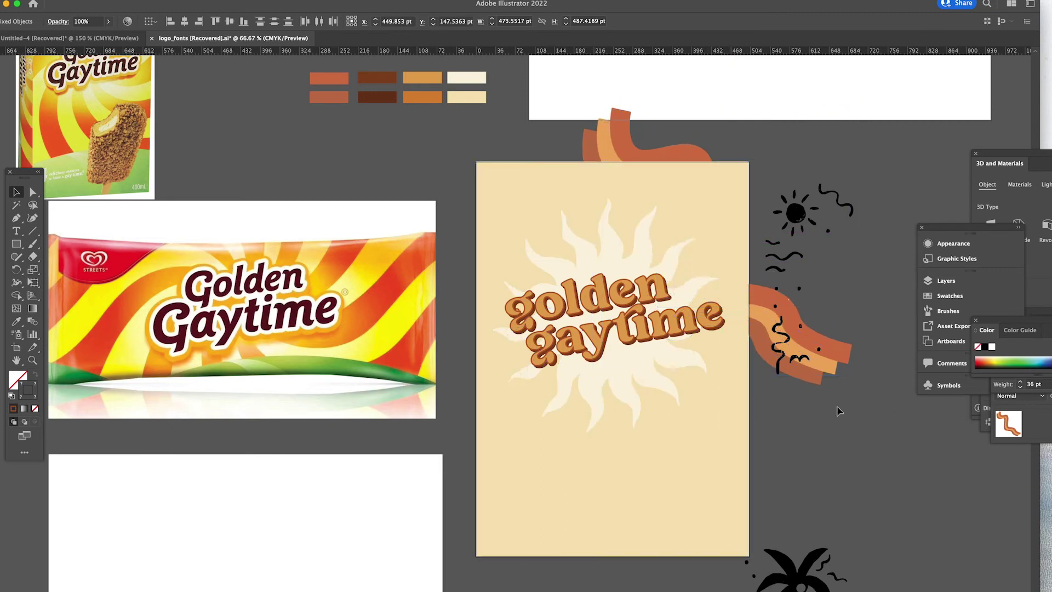
{"action": "right_click", "coordinate": [702, 263]}
{"action": "left_click", "coordinate": [834, 494]}
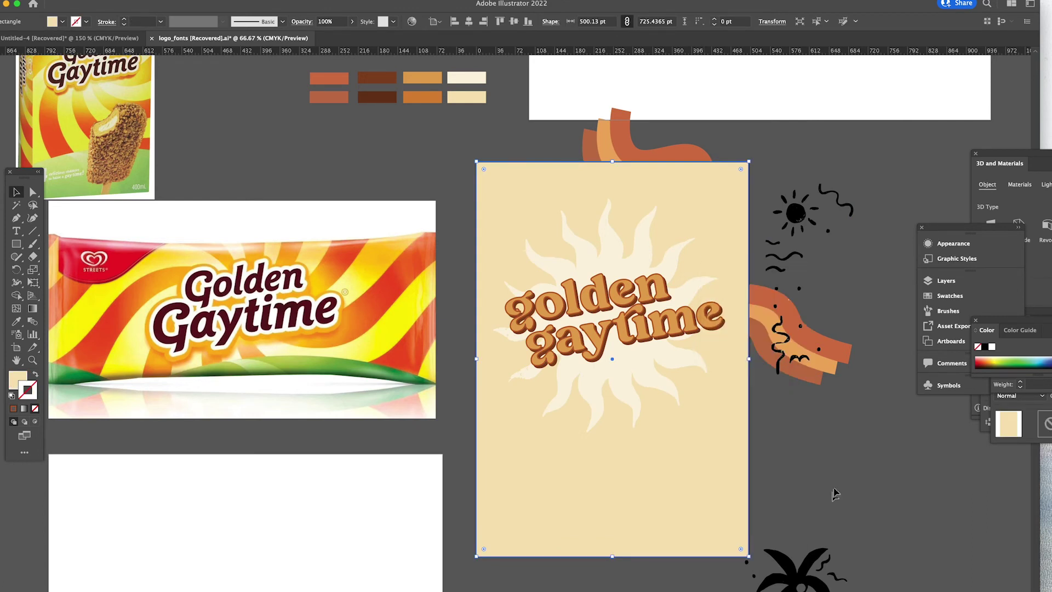
{"action": "key", "text": "super+shift+["}
Position the wavy ribbon behind the large sun, toward the artboard's upper-left corner
{"action": "left_click_drag", "start_coordinate": [633, 143], "coordinate": [601, 163]}
{"action": "key", "text": "super+z"}
{"action": "left_click", "coordinate": [734, 263], "text": "shift"}
{"action": "right_click", "coordinate": [751, 313]}
{"action": "left_click", "coordinate": [747, 315]}
{"action": "right_click", "coordinate": [613, 141]}
{"action": "left_click_drag", "start_coordinate": [551, 140], "coordinate": [507, 176]}
Enlarge the wavy ribbon so it runs diagonally across the artboard and past its upper-left and lower-right edges
{"action": "left_click", "coordinate": [635, 217]}
{"action": "left_click_drag", "start_coordinate": [745, 403], "coordinate": [819, 455]}
{"action": "left_click_drag", "start_coordinate": [471, 144], "coordinate": [462, 133]}
{"action": "left_click", "coordinate": [825, 459]}
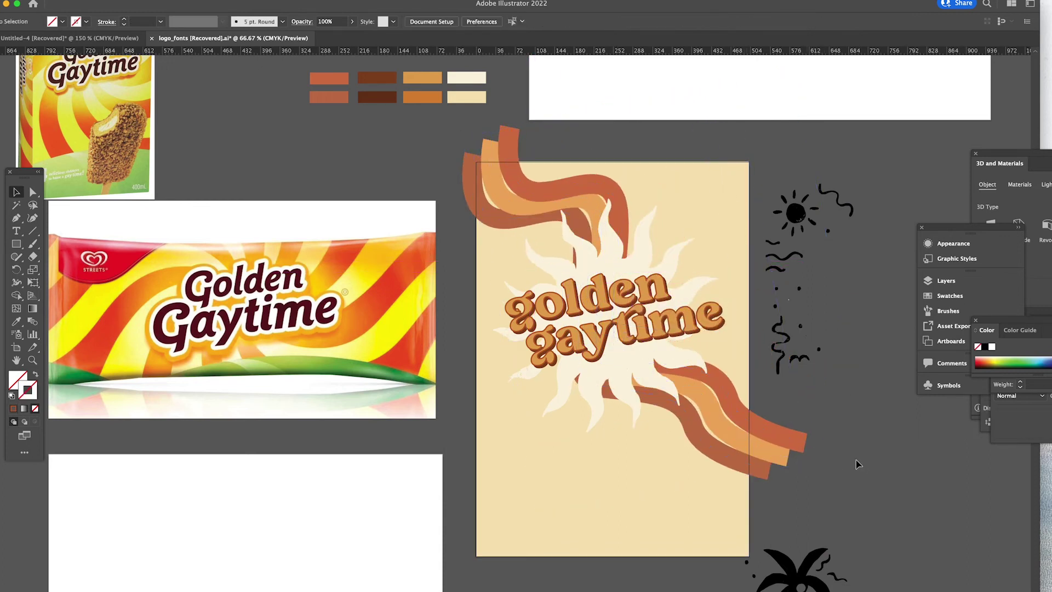
{"action": "left_click", "coordinate": [782, 446]}
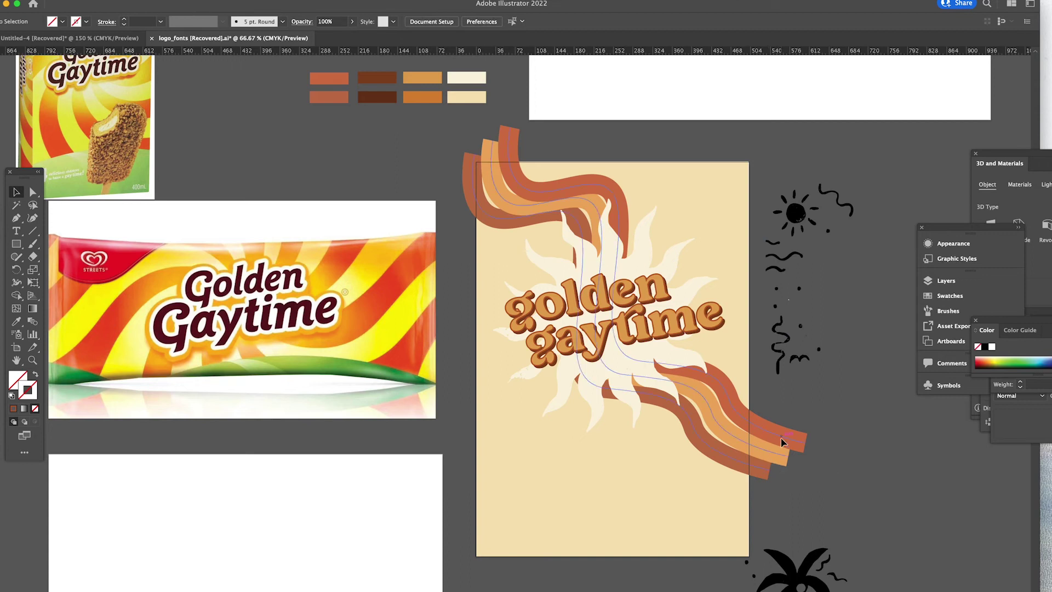
{"action": "left_click_drag", "start_coordinate": [810, 464], "coordinate": [832, 485]}
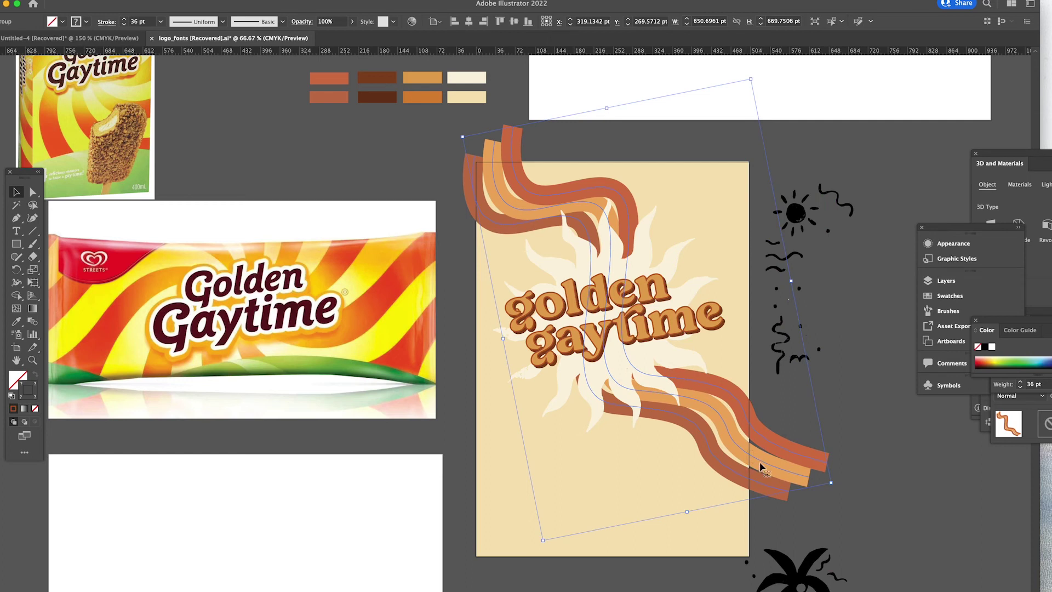
Recolour the small sun and squiggles mustard and try them in the artboard's lower-left corner
{"action": "left_click", "coordinate": [797, 213]}
{"action": "left_click_drag", "start_coordinate": [797, 214], "coordinate": [504, 419]}
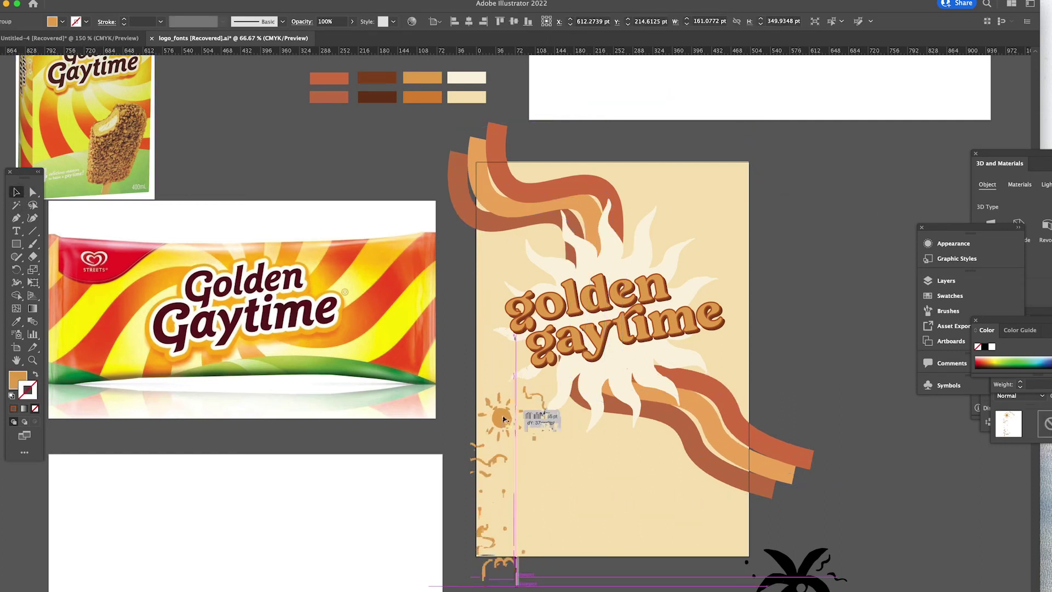
{"action": "key", "text": "super+z"}
Separate the small sun, birds, squiggles and dots and arrange them around the large sun in the artboard's upper part
{"action": "left_click_drag", "start_coordinate": [786, 154], "coordinate": [849, 213]}
{"action": "mouse_move", "coordinate": [798, 202]}
{"action": "left_mouse_down"}
{"action": "mouse_move", "coordinate": [837, 206]}
{"action": "mouse_move", "coordinate": [692, 214]}
{"action": "mouse_move", "coordinate": [838, 253]}
{"action": "mouse_move", "coordinate": [723, 256]}
{"action": "mouse_move", "coordinate": [799, 333]}
{"action": "mouse_move", "coordinate": [495, 306]}
{"action": "left_mouse_up"}
{"action": "right_click", "coordinate": [816, 241]}
{"action": "left_click", "coordinate": [833, 333]}
{"action": "right_click", "coordinate": [793, 332]}
{"action": "left_click", "coordinate": [810, 423]}
{"action": "mouse_move", "coordinate": [791, 315]}
{"action": "left_mouse_down"}
{"action": "mouse_move", "coordinate": [643, 226]}
{"action": "mouse_move", "coordinate": [719, 343]}
{"action": "left_mouse_up"}
{"action": "left_click", "coordinate": [661, 240]}
{"action": "left_click", "coordinate": [826, 368]}
Recolour the palm-and-waves scene mustard and fit it across the bottom of the artboard
{"action": "scroll", "coordinate": [800, 394], "scroll_direction": "down", "scroll_amount": 5}
{"action": "left_click_drag", "start_coordinate": [746, 430], "coordinate": [999, 588]}
{"action": "key", "text": "i"}
{"action": "left_click_drag", "start_coordinate": [795, 451], "coordinate": [547, 321]}
{"action": "left_click_drag", "start_coordinate": [743, 290], "coordinate": [749, 285]}
{"action": "left_click", "coordinate": [843, 286]}
Move loose sand dots from below the waves into the open area above them
{"action": "scroll", "coordinate": [843, 286], "scroll_direction": "up", "scroll_amount": 2}
{"action": "left_click", "coordinate": [739, 498]}
{"action": "left_click", "coordinate": [658, 478]}
{"action": "left_click_drag", "start_coordinate": [659, 478], "coordinate": [656, 474]}
{"action": "left_click_drag", "start_coordinate": [715, 491], "coordinate": [688, 389]}
{"action": "left_click", "coordinate": [641, 354]}
{"action": "left_click", "coordinate": [617, 476]}
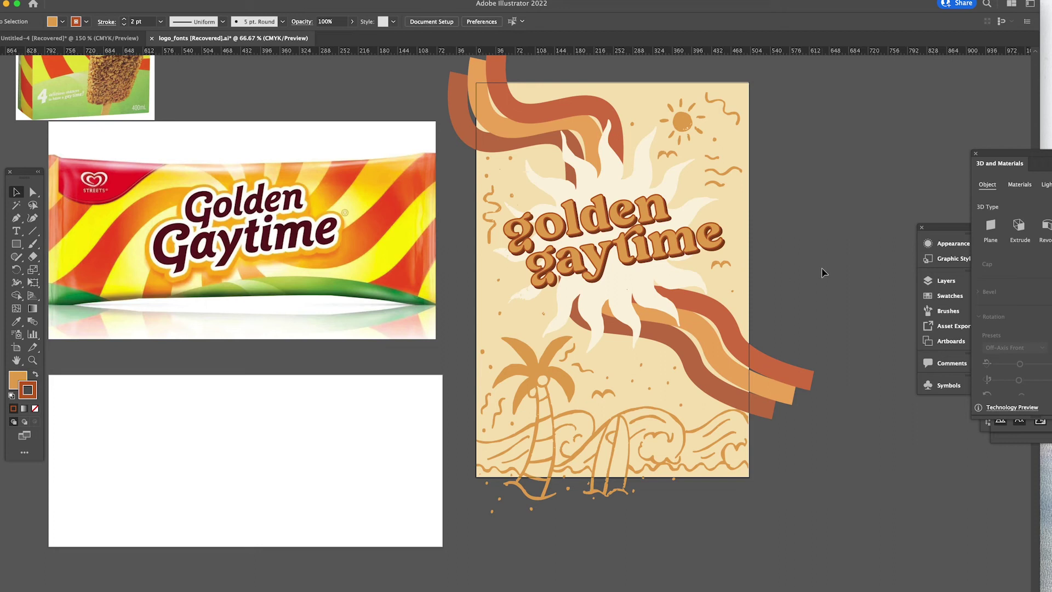
{"action": "scroll", "coordinate": [799, 282], "scroll_direction": "up", "scroll_amount": 5}
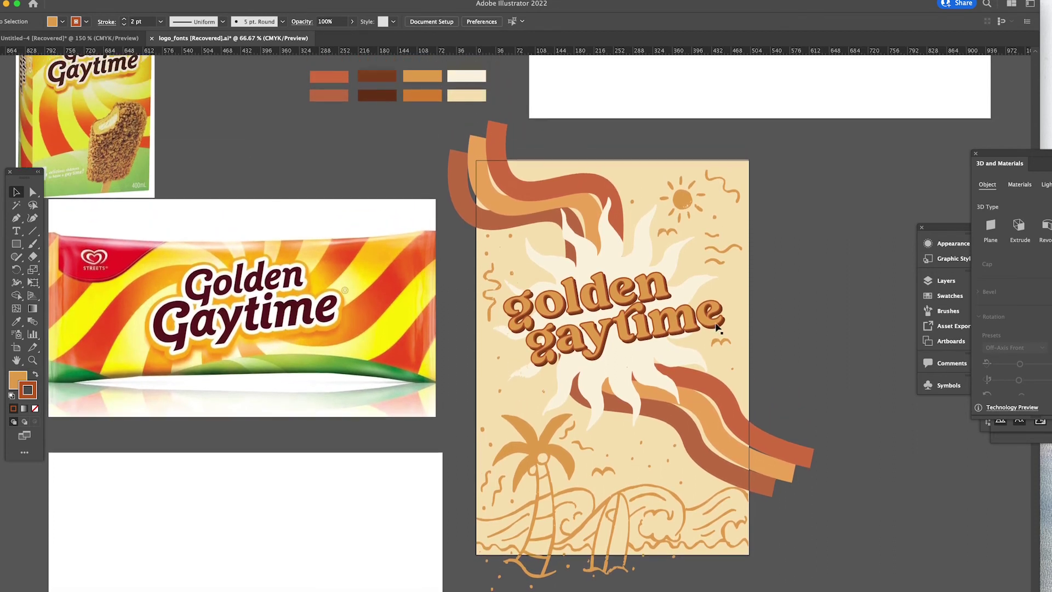
{"action": "left_click", "coordinate": [744, 389]}
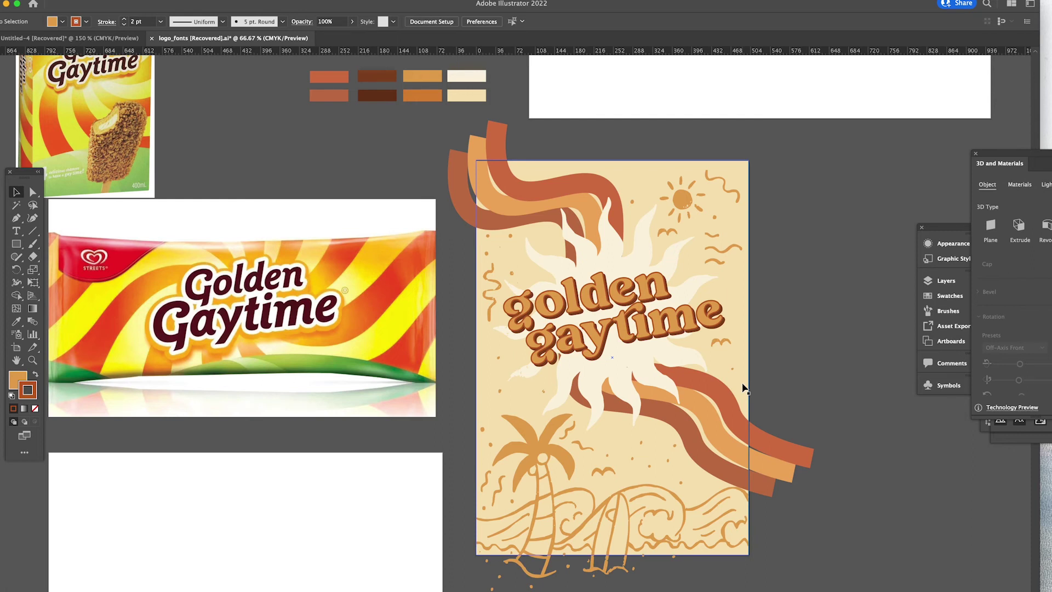
{"action": "key", "text": "super+shift+a"}
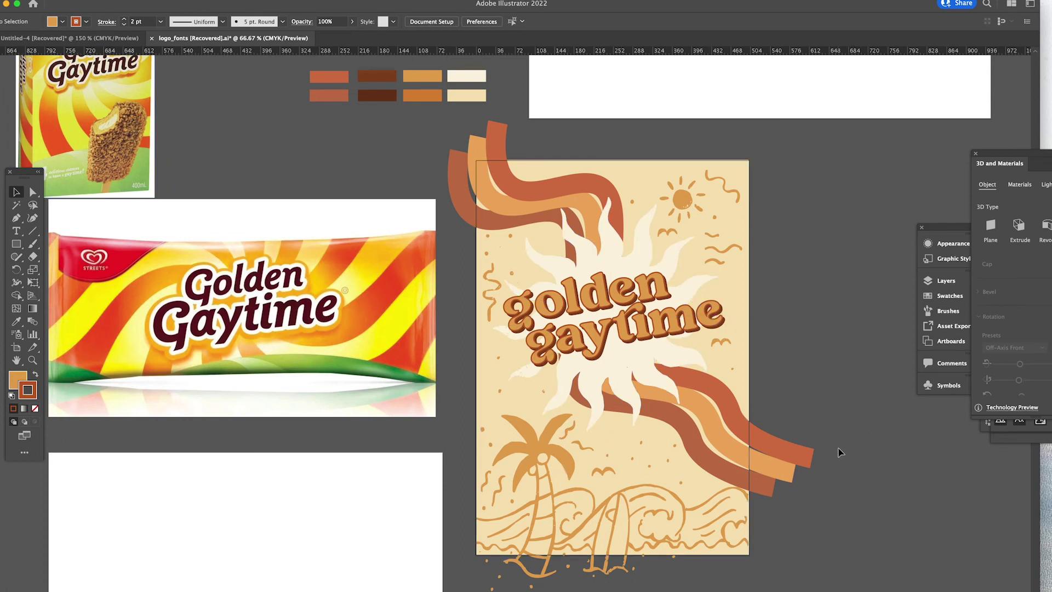
{"action": "scroll", "coordinate": [841, 449], "scroll_direction": "down", "scroll_amount": 2}
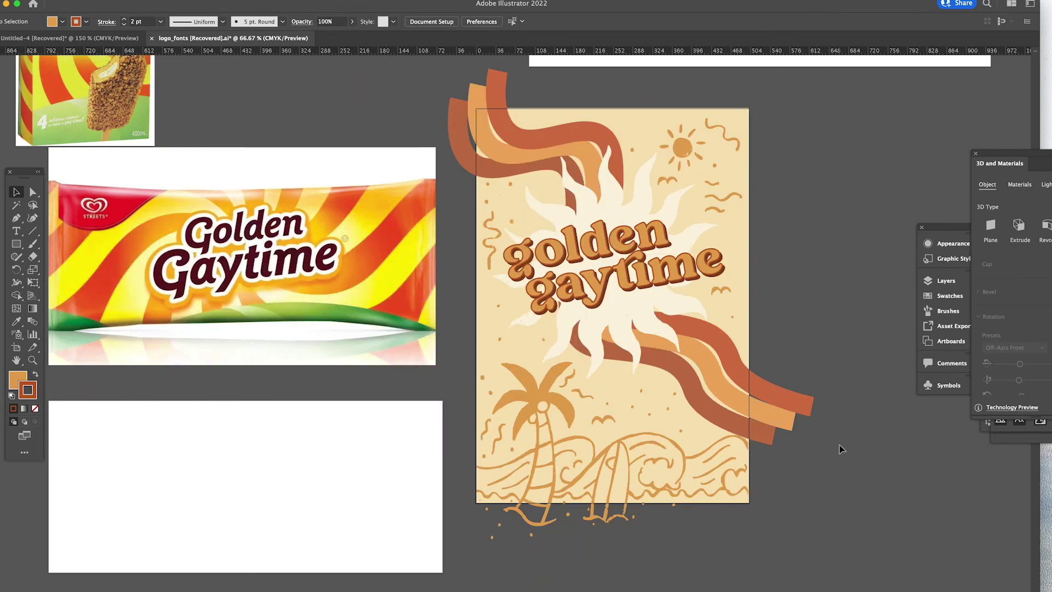
{"action": "scroll", "coordinate": [841, 448], "scroll_direction": "down", "scroll_amount": 1}
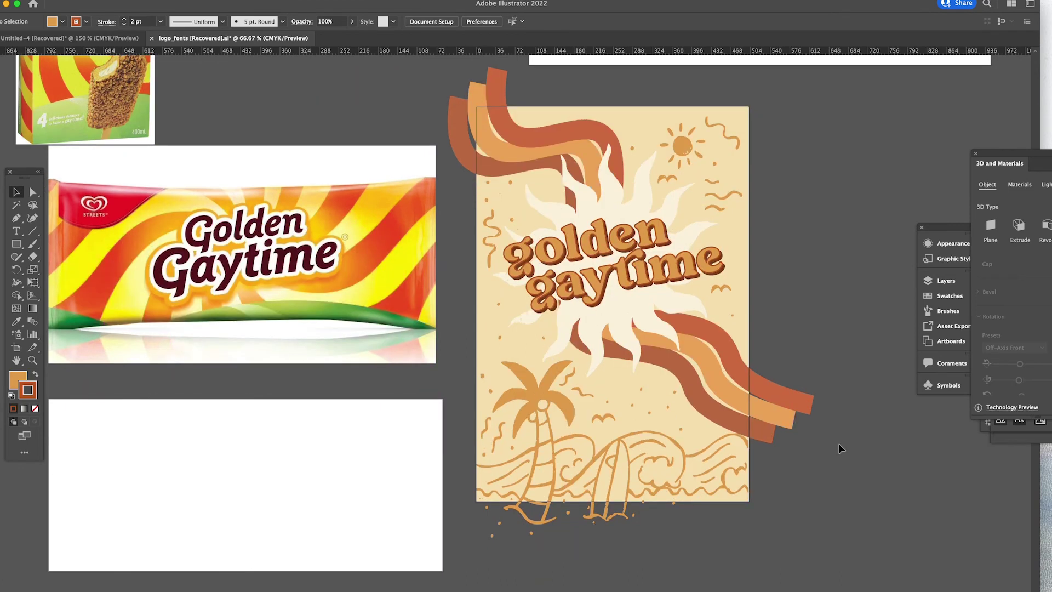
{"action": "left_click", "coordinate": [705, 496]}
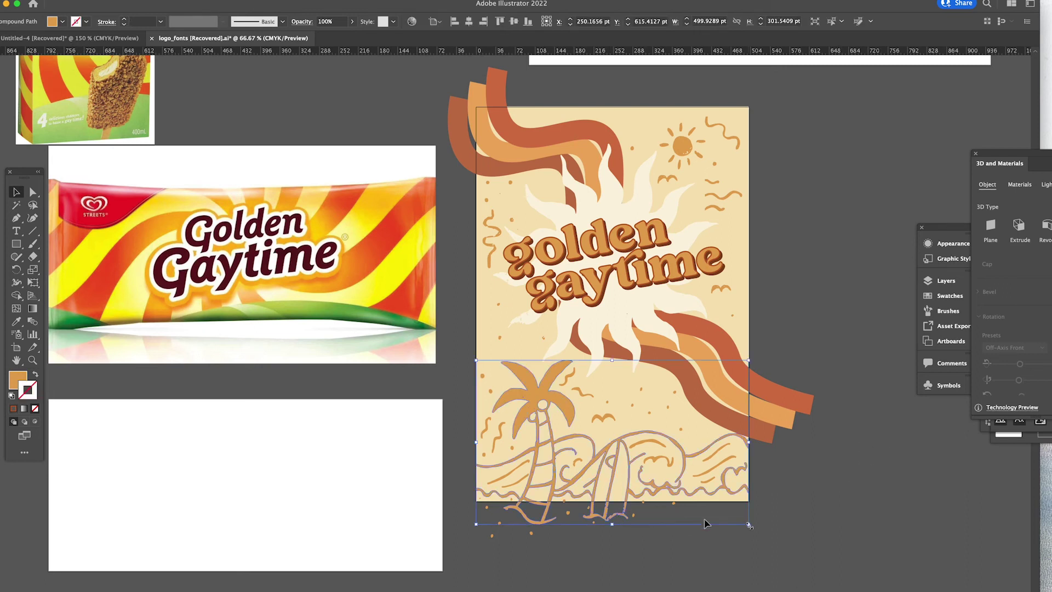
{"action": "left_click", "coordinate": [779, 509]}
{"action": "scroll", "coordinate": [779, 509], "scroll_direction": "up", "scroll_amount": 1}
{"action": "scroll", "coordinate": [780, 510], "scroll_direction": "down", "scroll_amount": 1}
Try a rough, charcoal-like brush on the wavy ribbon's strokes
{"action": "left_click", "coordinate": [676, 367]}
{"action": "left_click", "coordinate": [282, 21]}
{"action": "left_click", "coordinate": [206, 45]}
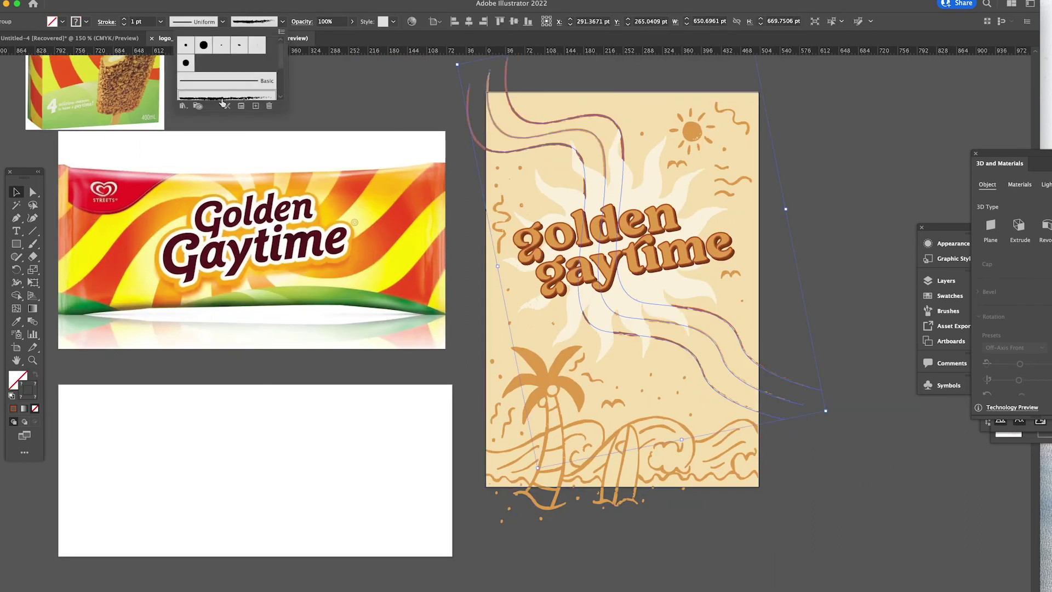
{"action": "left_click", "coordinate": [808, 232]}
{"action": "key", "text": "ctrl+z"}
Move the striped wavy ribbon off the portrait artboard into the empty space beside it
{"action": "left_click_drag", "start_coordinate": [731, 336], "coordinate": [895, 211]}
{"action": "key", "text": "z"}
{"action": "left_click", "coordinate": [798, 391], "text": "alt"}
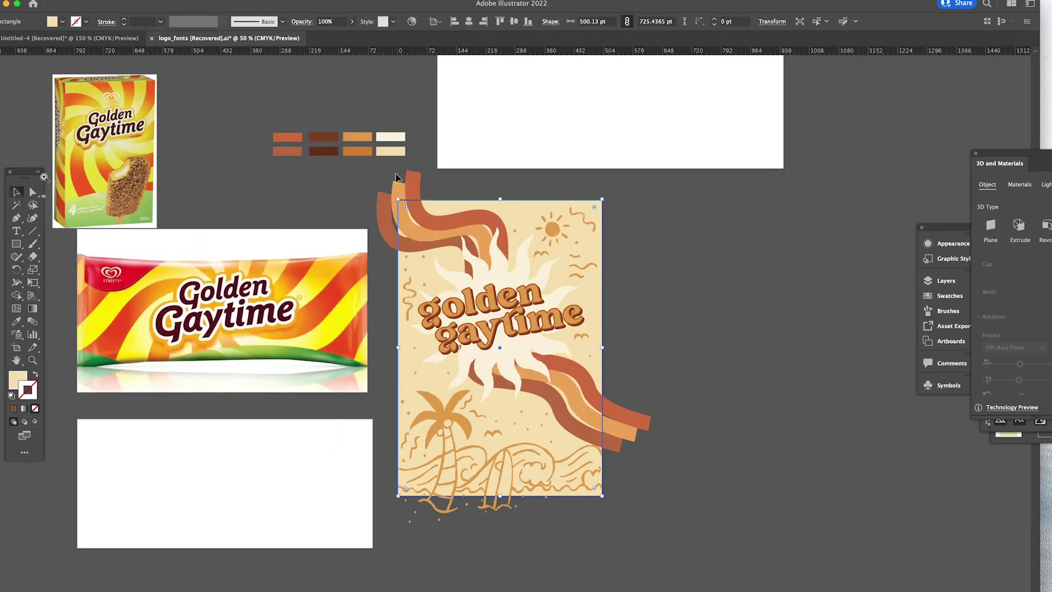
{"action": "left_click_drag", "start_coordinate": [632, 424], "coordinate": [898, 447]}
{"action": "left_click", "coordinate": [811, 173]}
Draw a broad wavy band with the Pen tool diagonally across the portrait artboard and fill it rust
{"action": "key", "text": "p"}
{"action": "left_click", "coordinate": [606, 447]}
{"action": "left_click_drag", "start_coordinate": [579, 432], "coordinate": [566, 435]}
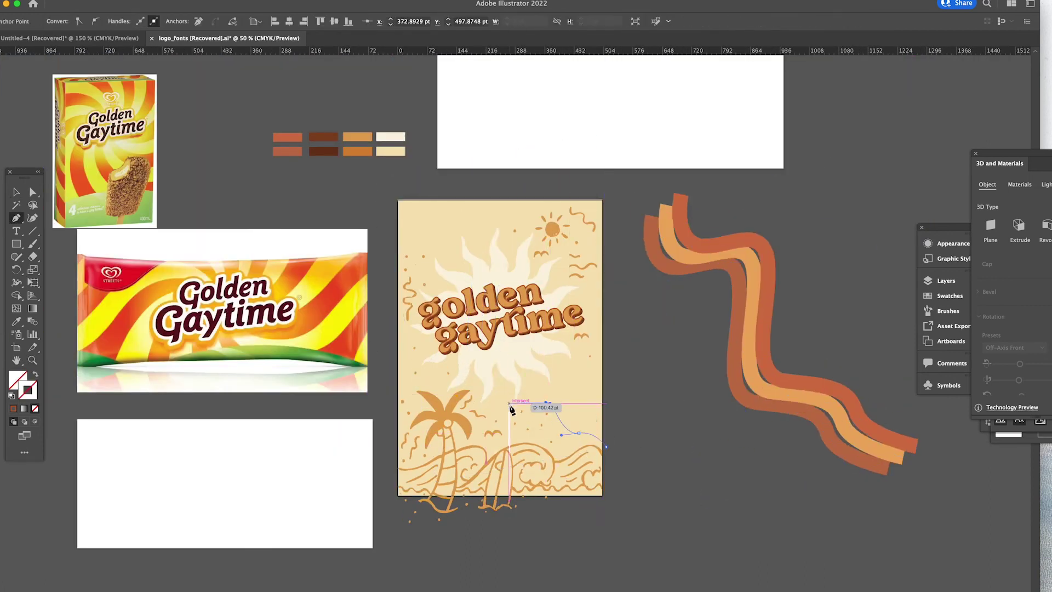
{"action": "key", "text": "b"}
{"action": "left_click_drag", "start_coordinate": [607, 370], "coordinate": [378, 194]}
{"action": "key", "text": "v"}
{"action": "left_click", "coordinate": [36, 374]}
Send the rust band and the cream background rectangle to the back so the band sits behind the sun and lettering
{"action": "right_click", "coordinate": [532, 344]}
{"action": "mouse_move", "coordinate": [580, 555]}
{"action": "left_click", "coordinate": [663, 584]}
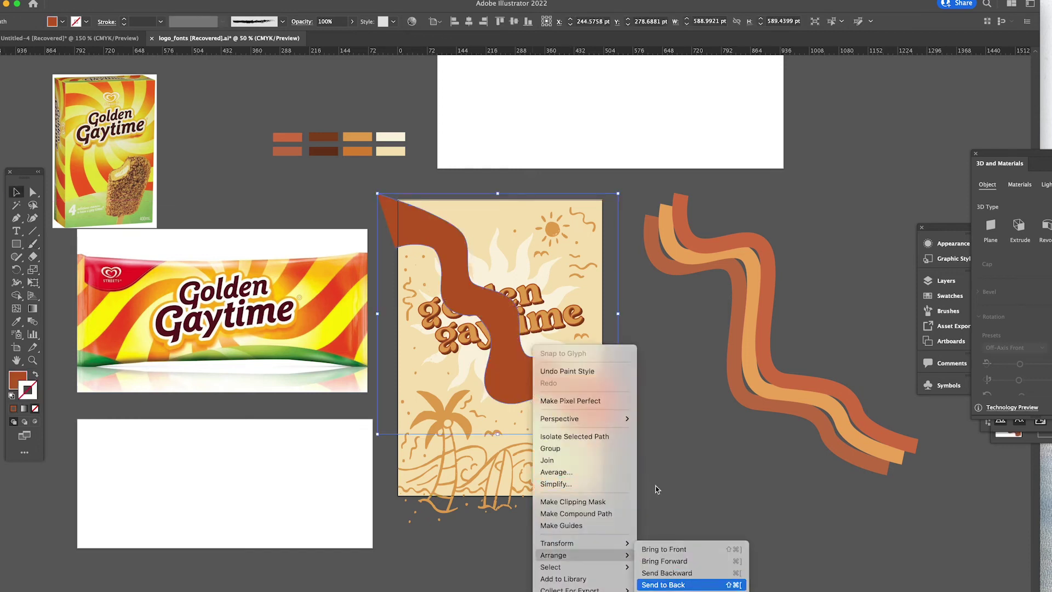
{"action": "left_click", "coordinate": [589, 410]}
{"action": "key", "text": "super+shift+["}
{"action": "left_click", "coordinate": [631, 411]}
{"action": "left_click_drag", "start_coordinate": [422, 285], "coordinate": [500, 418]}
Draw a second closed wavy band with the Pen tool along the rust band's lower edge, crossing the artboard from side to side
{"action": "key", "text": "p"}
{"action": "key", "text": "super+shift+a"}
{"action": "left_click", "coordinate": [605, 440]}
{"action": "left_click_drag", "start_coordinate": [572, 440], "coordinate": [552, 444]}
{"action": "mouse_move", "coordinate": [532, 422]}
{"action": "left_mouse_down"}
{"action": "mouse_move", "coordinate": [478, 405]}
{"action": "mouse_move", "coordinate": [478, 355]}
{"action": "mouse_move", "coordinate": [425, 377]}
{"action": "left_mouse_up"}
{"action": "left_click_drag", "start_coordinate": [404, 331], "coordinate": [402, 275]}
{"action": "left_click", "coordinate": [380, 297]}
{"action": "left_click", "coordinate": [386, 250]}
{"action": "right_click", "coordinate": [453, 305]}
{"action": "mouse_move", "coordinate": [432, 240]}
{"action": "left_mouse_down"}
{"action": "mouse_move", "coordinate": [446, 246]}
{"action": "mouse_move", "coordinate": [443, 291]}
{"action": "left_mouse_up"}
{"action": "key", "text": "Escape"}
{"action": "left_click_drag", "start_coordinate": [498, 320], "coordinate": [502, 336]}
{"action": "left_click_drag", "start_coordinate": [494, 383], "coordinate": [570, 396]}
{"action": "left_click_drag", "start_coordinate": [582, 417], "coordinate": [594, 423]}
{"action": "left_click", "coordinate": [622, 415]}
{"action": "left_click", "coordinate": [606, 440]}
Fill the second wavy band with the mustard palette colour and nudge it into position
{"action": "key", "text": "i"}
{"action": "left_click", "coordinate": [761, 308]}
{"action": "key", "text": "super+z"}
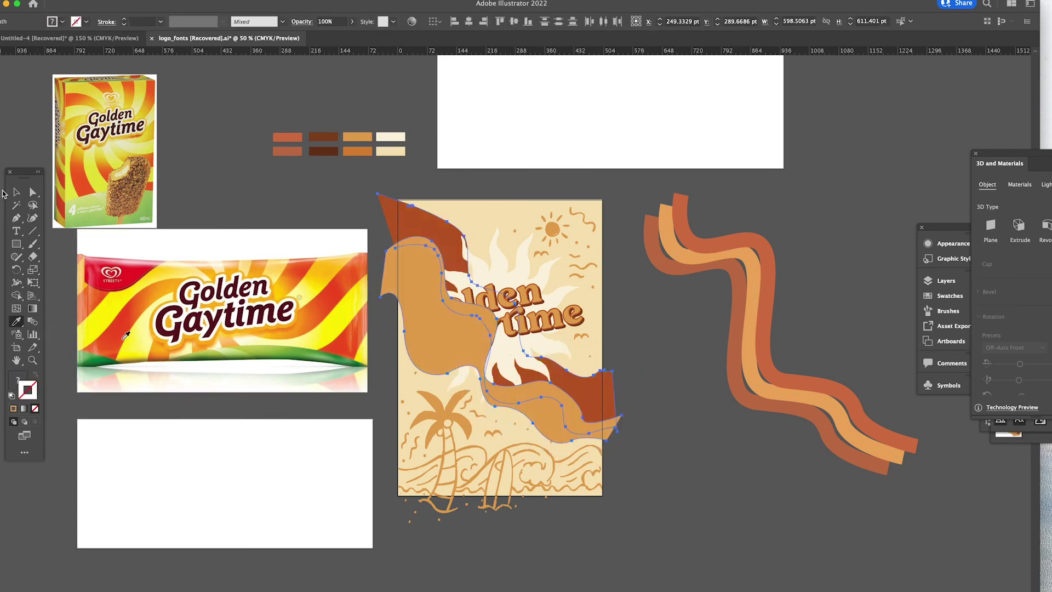
{"action": "key", "text": "v"}
{"action": "left_click_drag", "start_coordinate": [438, 340], "coordinate": [428, 364]}
{"action": "key", "text": "i"}
{"action": "left_click", "coordinate": [353, 135]}
Reposition the wavy bands and arrange the mustard one behind the sun and lettering
{"action": "key", "text": "v"}
{"action": "left_click_drag", "start_coordinate": [398, 306], "coordinate": [408, 284]}
{"action": "left_click", "coordinate": [592, 375], "text": "shift"}
{"action": "left_click", "coordinate": [591, 370], "text": "shift"}
{"action": "right_click", "coordinate": [457, 210]}
{"action": "mouse_move", "coordinate": [482, 393]}
{"action": "left_click", "coordinate": [588, 431]}
{"action": "left_click", "coordinate": [661, 347]}
Draw a third closed wavy shape with the Pen tool along the rust band's upper edge, running from the artboard's top to its right side
{"action": "key", "text": "p"}
{"action": "left_click", "coordinate": [481, 195]}
{"action": "mouse_move", "coordinate": [506, 222]}
{"action": "left_mouse_down"}
{"action": "mouse_move", "coordinate": [503, 238]}
{"action": "mouse_move", "coordinate": [532, 267]}
{"action": "left_mouse_up"}
{"action": "left_click_drag", "start_coordinate": [560, 280], "coordinate": [566, 294]}
{"action": "left_click_drag", "start_coordinate": [588, 314], "coordinate": [602, 313]}
{"action": "left_click", "coordinate": [621, 319]}
{"action": "left_click", "coordinate": [610, 378]}
{"action": "left_click_drag", "start_coordinate": [571, 378], "coordinate": [552, 367]}
{"action": "left_click", "coordinate": [521, 356]}
{"action": "left_click", "coordinate": [505, 299]}
{"action": "left_click", "coordinate": [650, 230]}
{"action": "key", "text": "v"}
Arrange the third wavy shape behind the sun and lettering, and delete the small bird below the end of "gaytime"
{"action": "left_click", "coordinate": [526, 207], "text": "shift"}
{"action": "right_click", "coordinate": [525, 206]}
{"action": "mouse_move", "coordinate": [575, 387]}
{"action": "left_click", "coordinate": [641, 422]}
{"action": "left_click", "coordinate": [643, 414]}
{"action": "left_click", "coordinate": [581, 336]}
{"action": "key", "text": "Delete"}
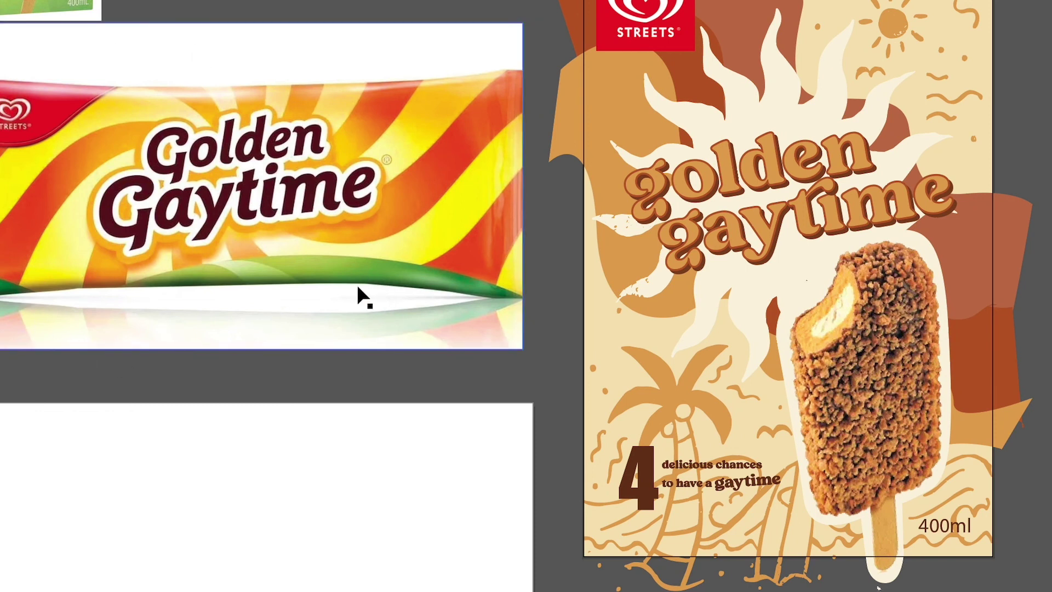
Unlock the portrait artwork and copy its background, wavy bands, sun and lettering onto the blank landscape artboard below the wrapper photo
{"action": "scroll", "coordinate": [360, 287], "scroll_direction": "up", "scroll_amount": 5}
{"action": "scroll", "coordinate": [362, 294], "scroll_direction": "down", "scroll_amount": 4}
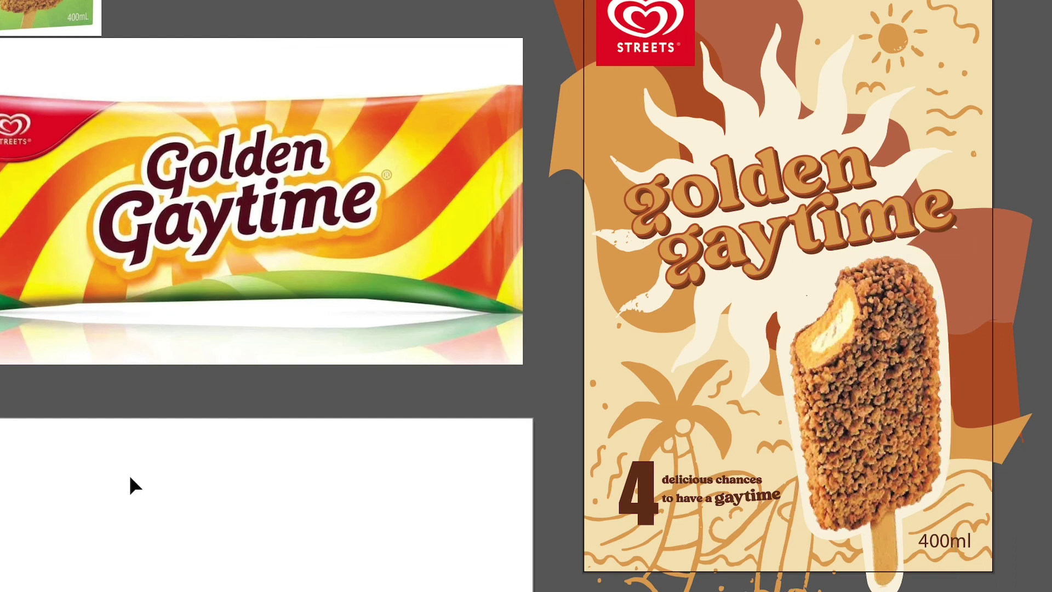
{"action": "left_click", "coordinate": [741, 311]}
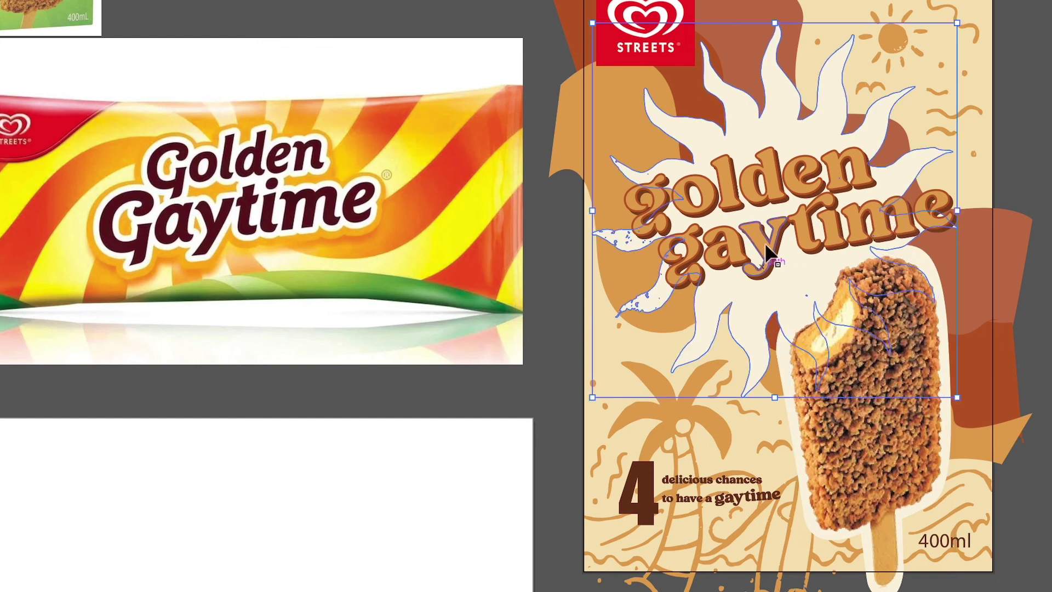
{"action": "key", "text": "super+2"}
{"action": "key", "text": "alt+super+2"}
{"action": "left_click_drag", "start_coordinate": [990, 79], "coordinate": [533, 362]}
{"action": "left_click", "coordinate": [482, 259]}
Resize the copied cream background rectangle to fit the landscape artboard
{"action": "scroll", "coordinate": [481, 259], "scroll_direction": "down", "scroll_amount": 2}
{"action": "left_click_drag", "start_coordinate": [381, 199], "coordinate": [381, 277]}
{"action": "left_click_drag", "start_coordinate": [381, 591], "coordinate": [381, 503]}
{"action": "left_click_drag", "start_coordinate": [209, 392], "coordinate": [128, 392]}
Stretch the copied wavy bands horizontally until they extend past both sides of the landscape artboard
{"action": "left_click", "coordinate": [480, 583]}
{"action": "left_click_drag", "start_coordinate": [553, 390], "coordinate": [639, 400]}
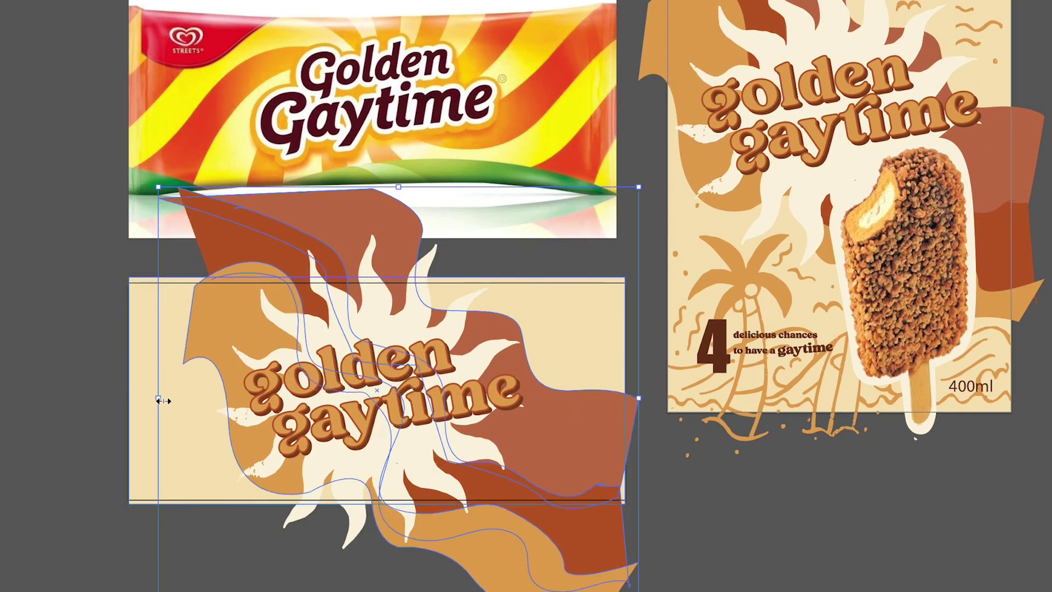
{"action": "left_click_drag", "start_coordinate": [159, 400], "coordinate": [69, 401]}
{"action": "left_click", "coordinate": [66, 400]}
{"action": "scroll", "coordinate": [526, 296], "scroll_direction": "left", "scroll_amount": 5}
{"action": "scroll", "coordinate": [525, 296], "scroll_direction": "right", "scroll_amount": 5}
{"action": "left_click", "coordinate": [548, 515]}
{"action": "left_click_drag", "start_coordinate": [587, 400], "coordinate": [617, 400]}
{"action": "left_click", "coordinate": [630, 438]}
Copy the portrait design's small sun and squiggle into the landscape artboard's upper-right corner
{"action": "mouse_move", "coordinate": [925, 33]}
{"action": "left_mouse_down"}
{"action": "mouse_move", "coordinate": [580, 340]}
{"action": "mouse_move", "coordinate": [497, 333]}
{"action": "mouse_move", "coordinate": [557, 317]}
{"action": "left_mouse_up"}
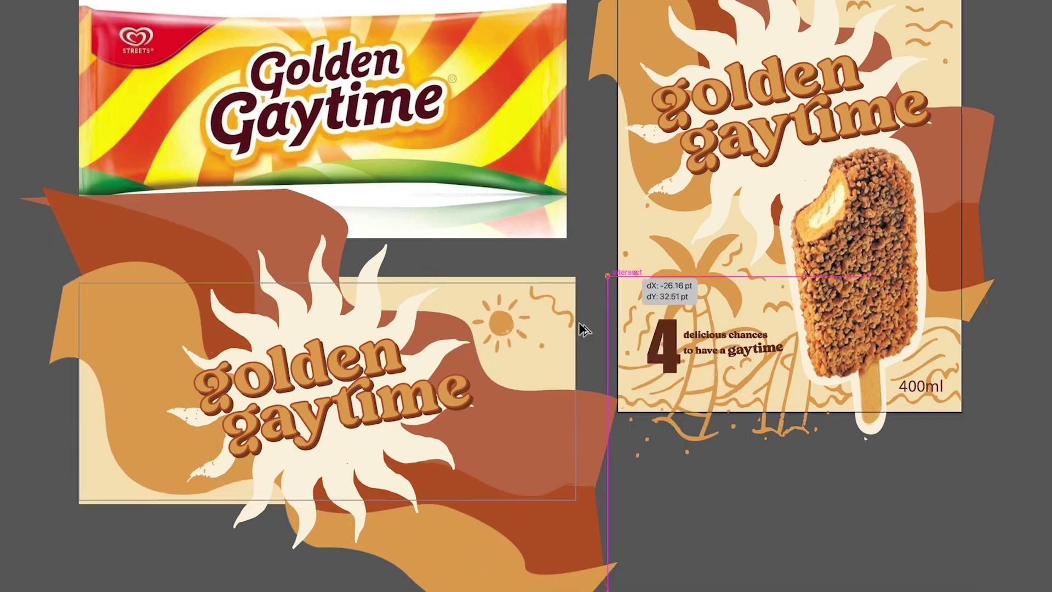